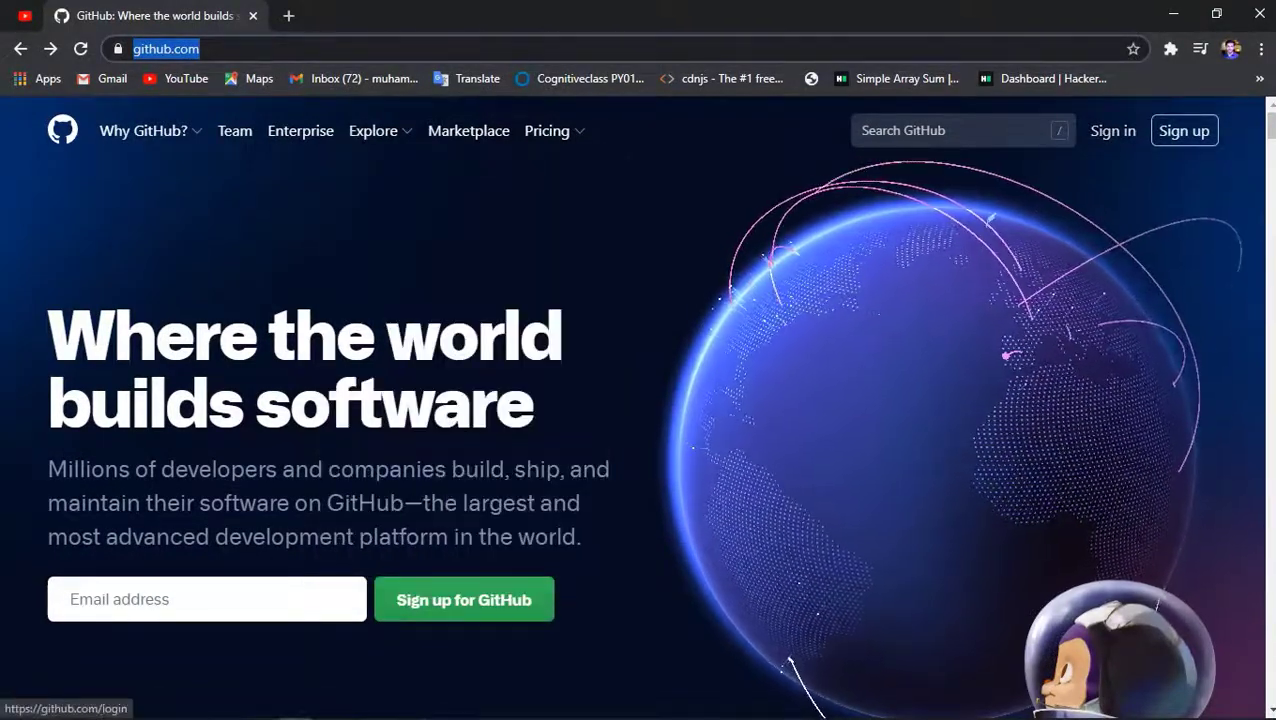
# Step: Look through the sections of the GitHub homepage, from the introduction down to the collaboration section
pyautogui.scroll(-3, 640, 400)
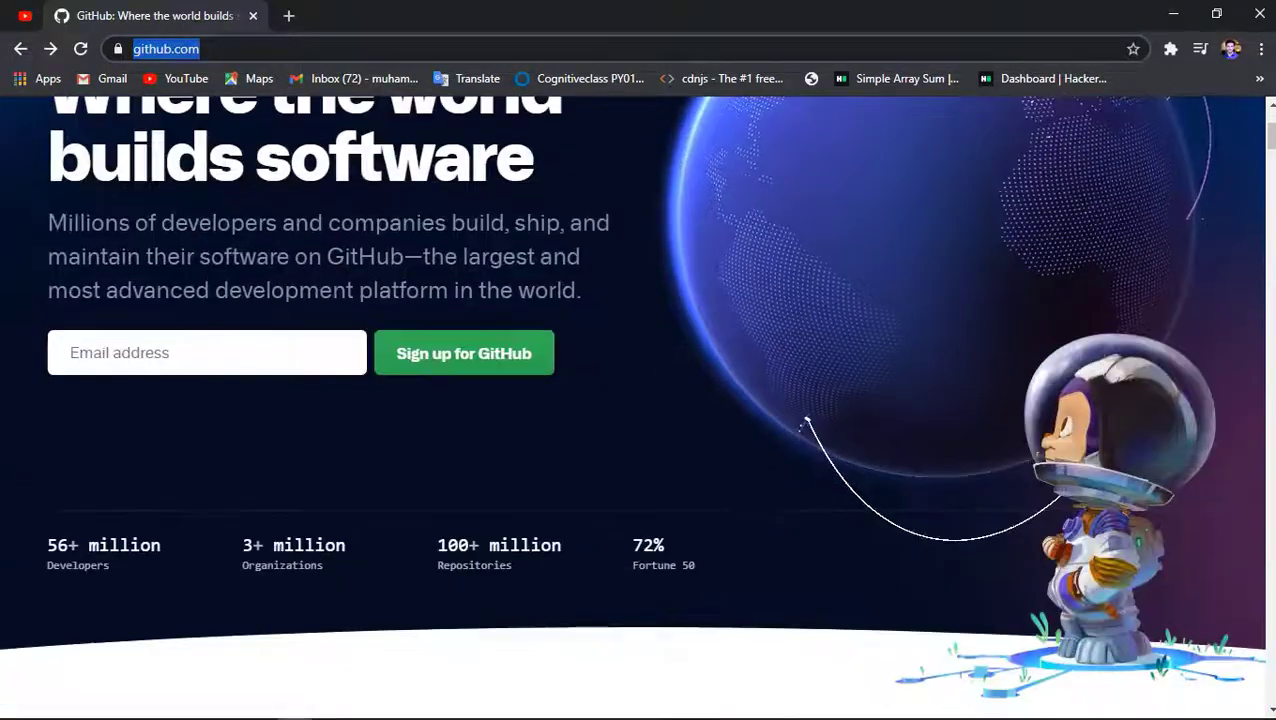
pyautogui.scroll(3, 640, 400)
pyautogui.scroll(-4, 640, 400)
pyautogui.scroll(-10, 815, 287)
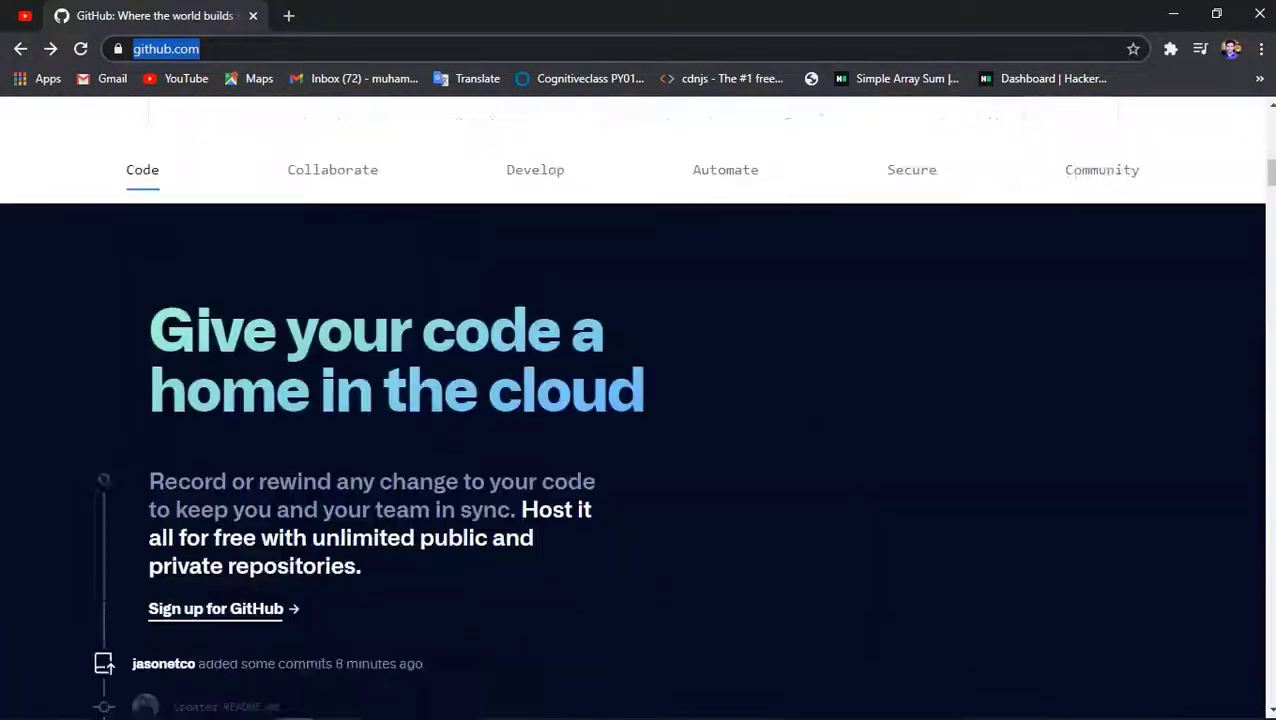
pyautogui.scroll(-6, 640, 400)
pyautogui.scroll(2, 640, 400)
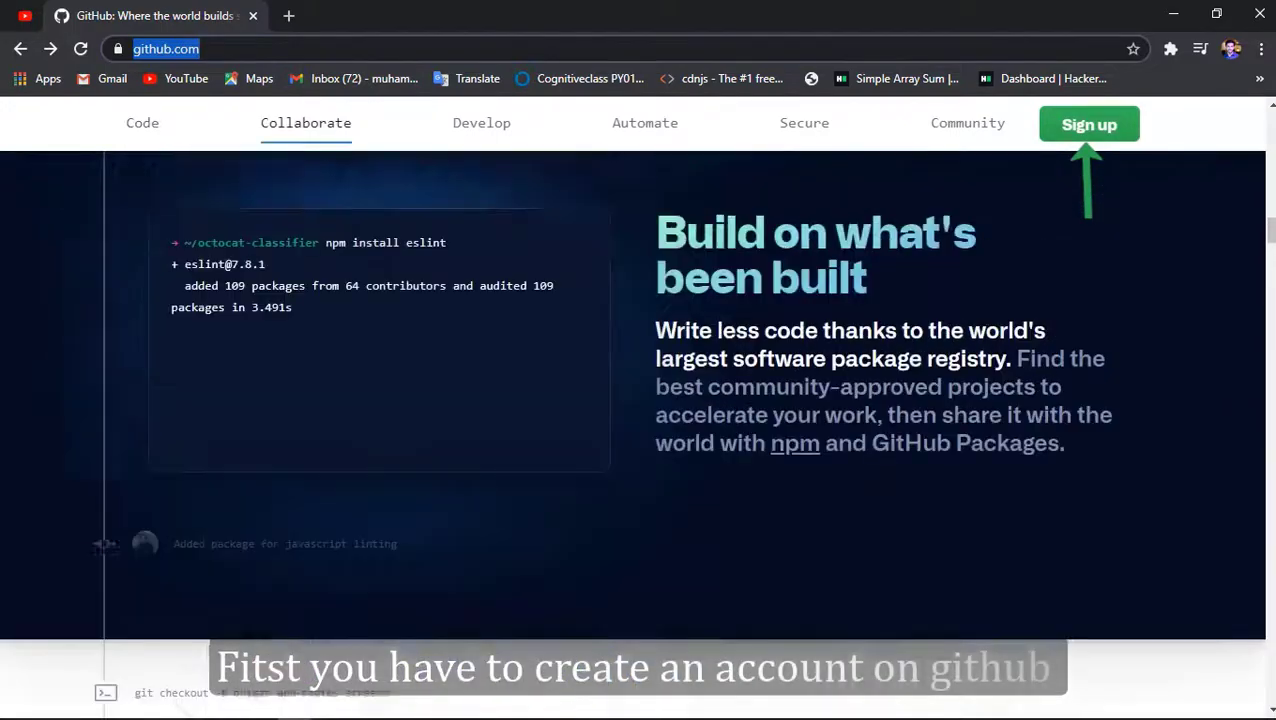
pyautogui.scroll(-1, 640, 400)
pyautogui.scroll(-4, 640, 400)
pyautogui.scroll(-1, 640, 400)
pyautogui.scroll(8, 640, 400)
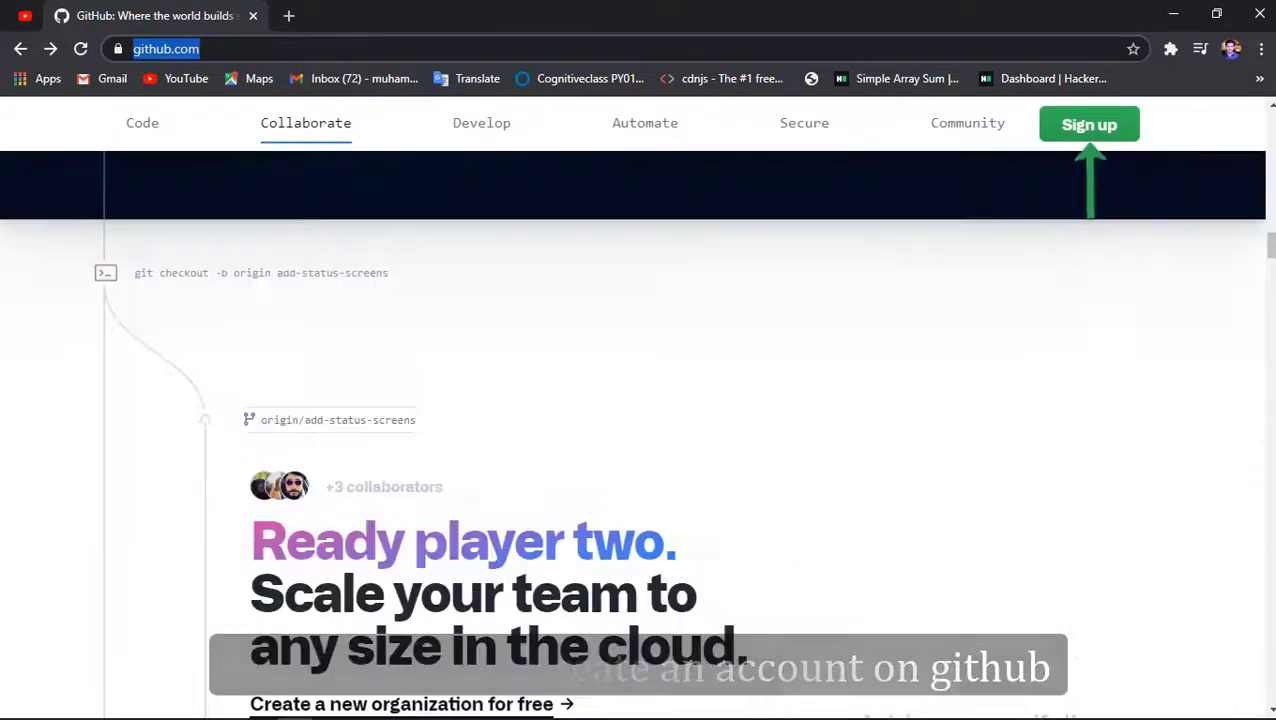
pyautogui.scroll(10, 640, 400)
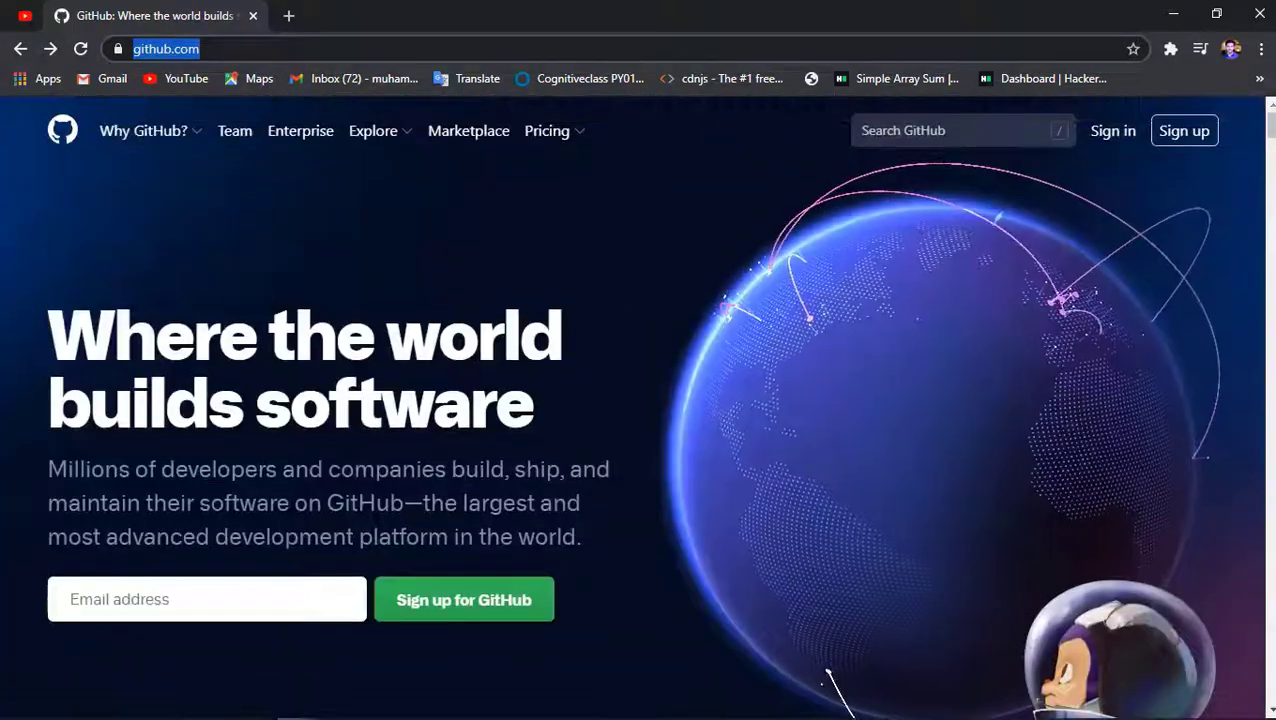
# Step: Sign in to the GitHub account with the saved login credentials
pyautogui.click(1112, 130)
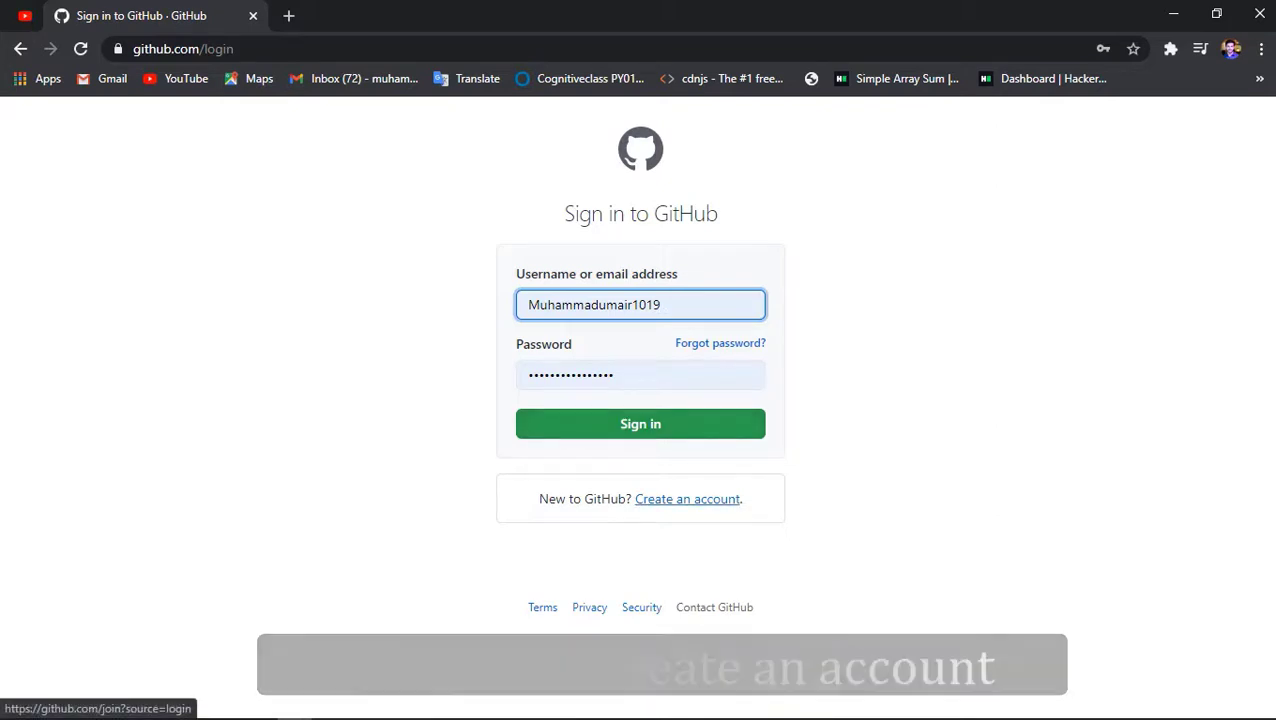
pyautogui.press('Return')
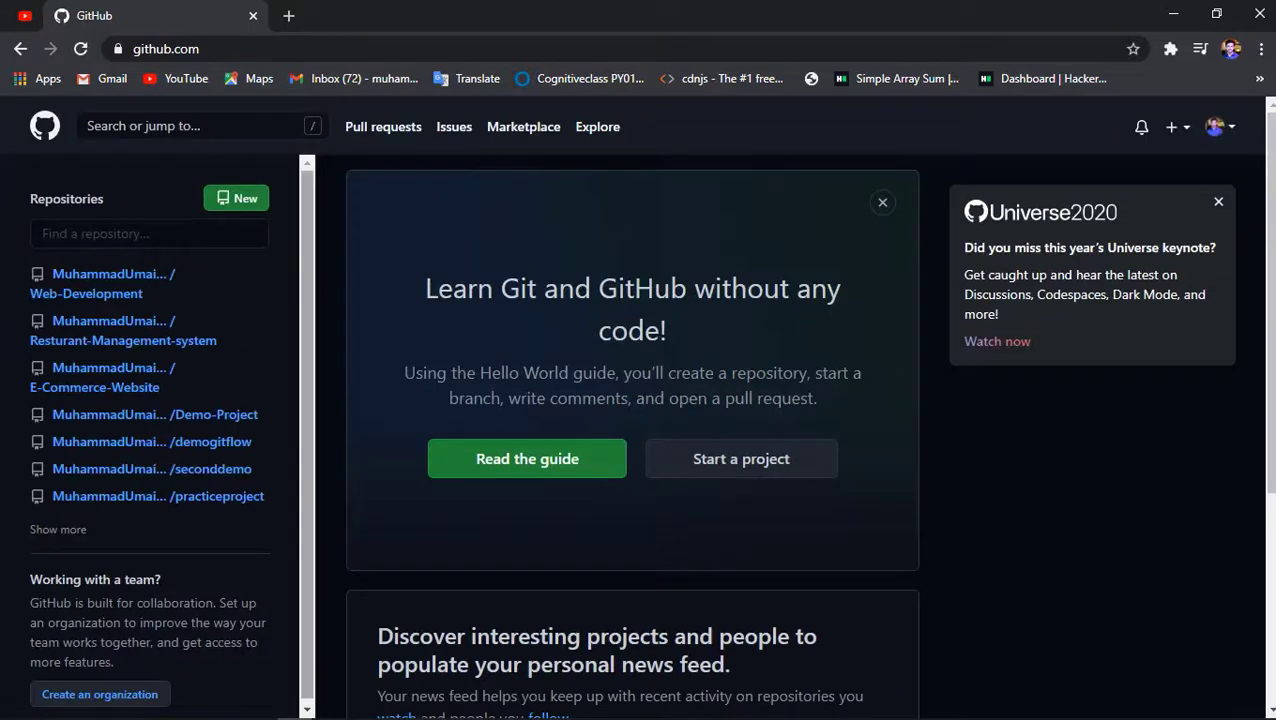
# Step: Start a new repository from the dashboard and name it DemoWebsite
pyautogui.scroll(-1, 790, 400)
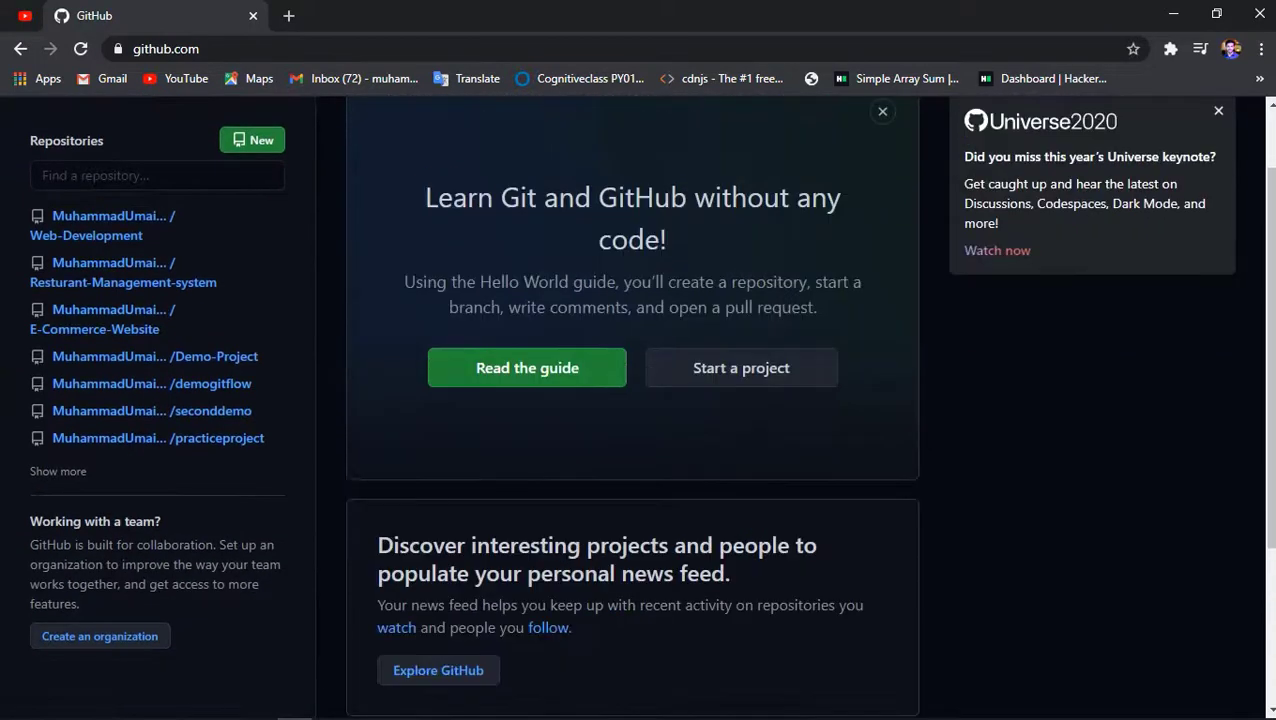
pyautogui.scroll(1, 790, 400)
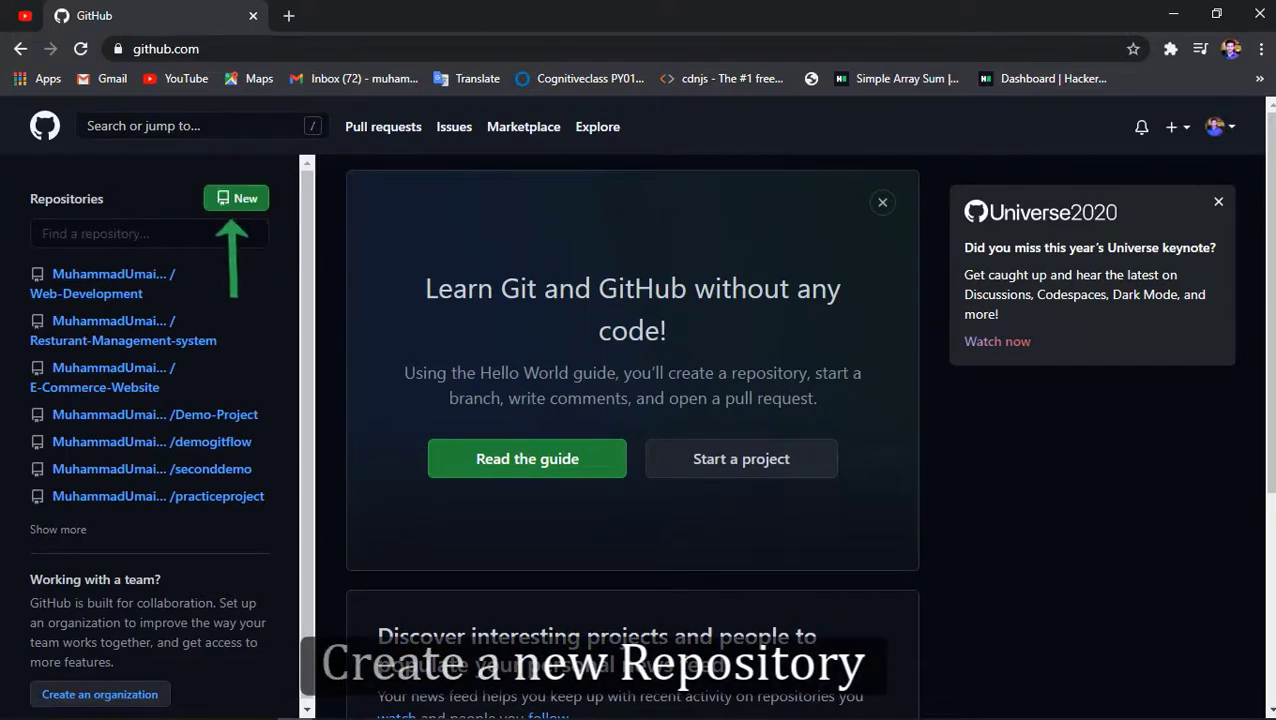
pyautogui.click(240, 198)
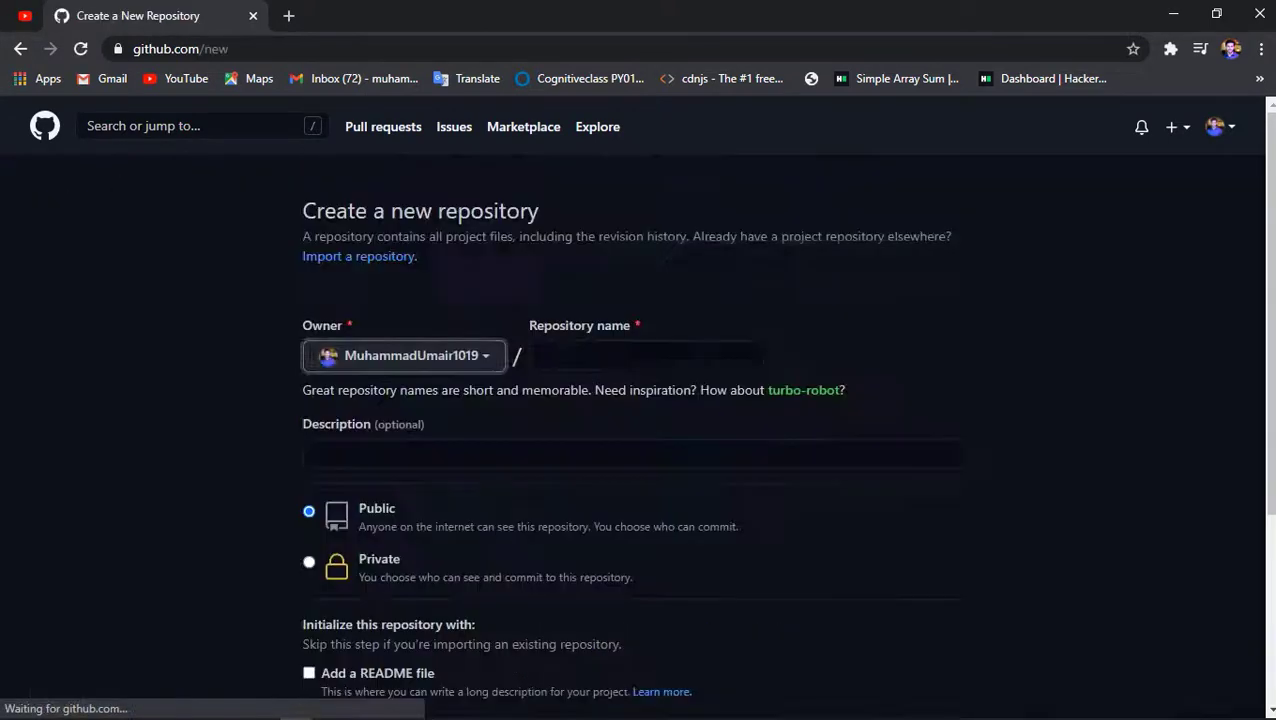
pyautogui.scroll(-1, 645, 400)
pyautogui.scroll(1, 645, 400)
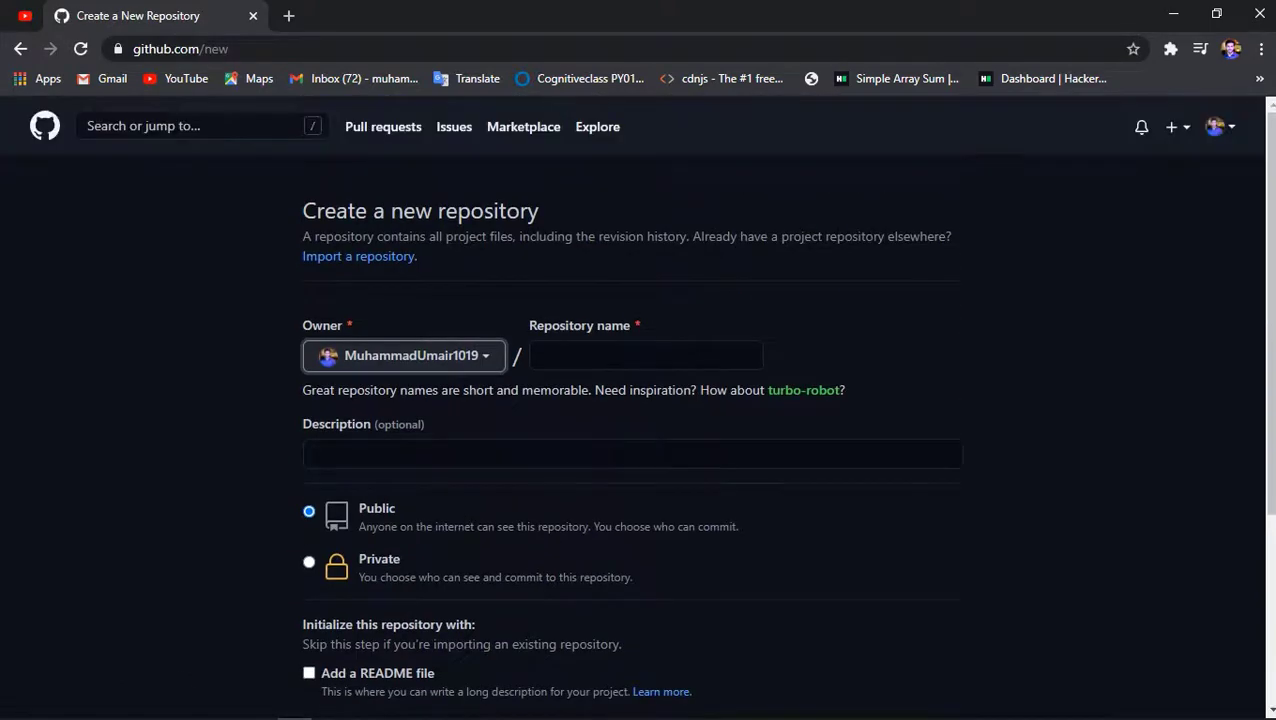
pyautogui.click(645, 356)
pyautogui.write('Dem')
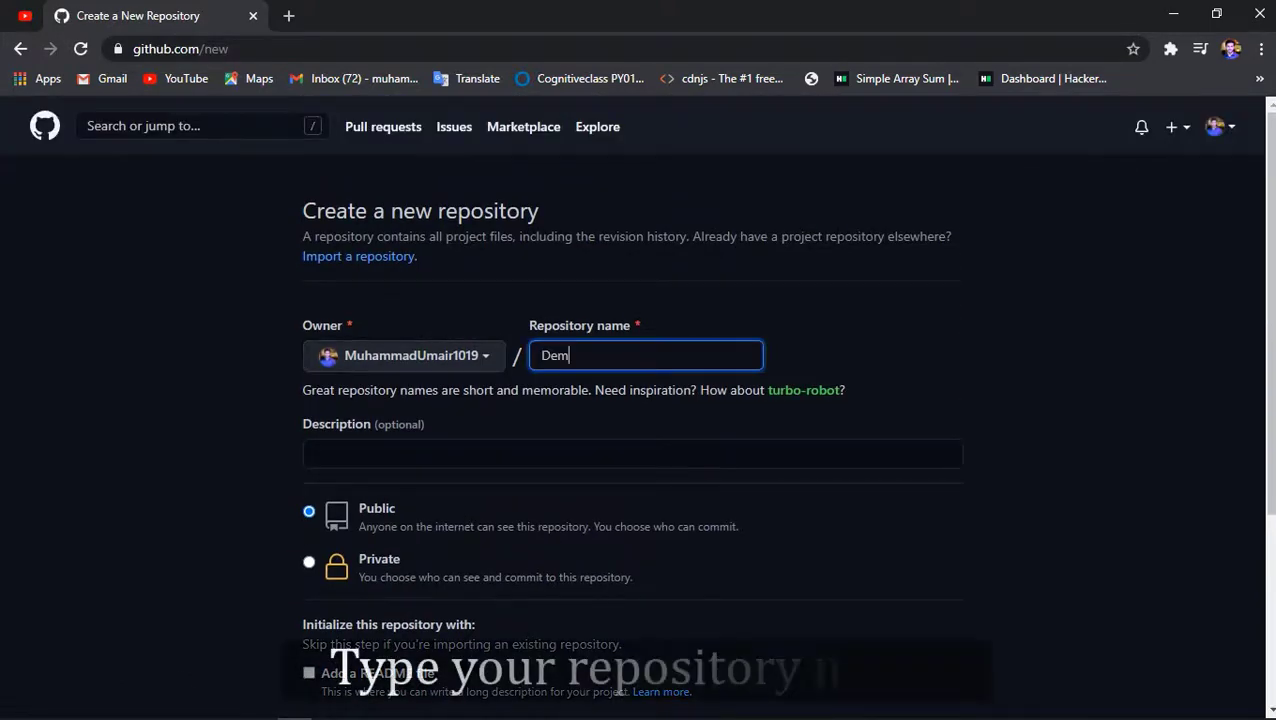
pyautogui.write('oWebsite')
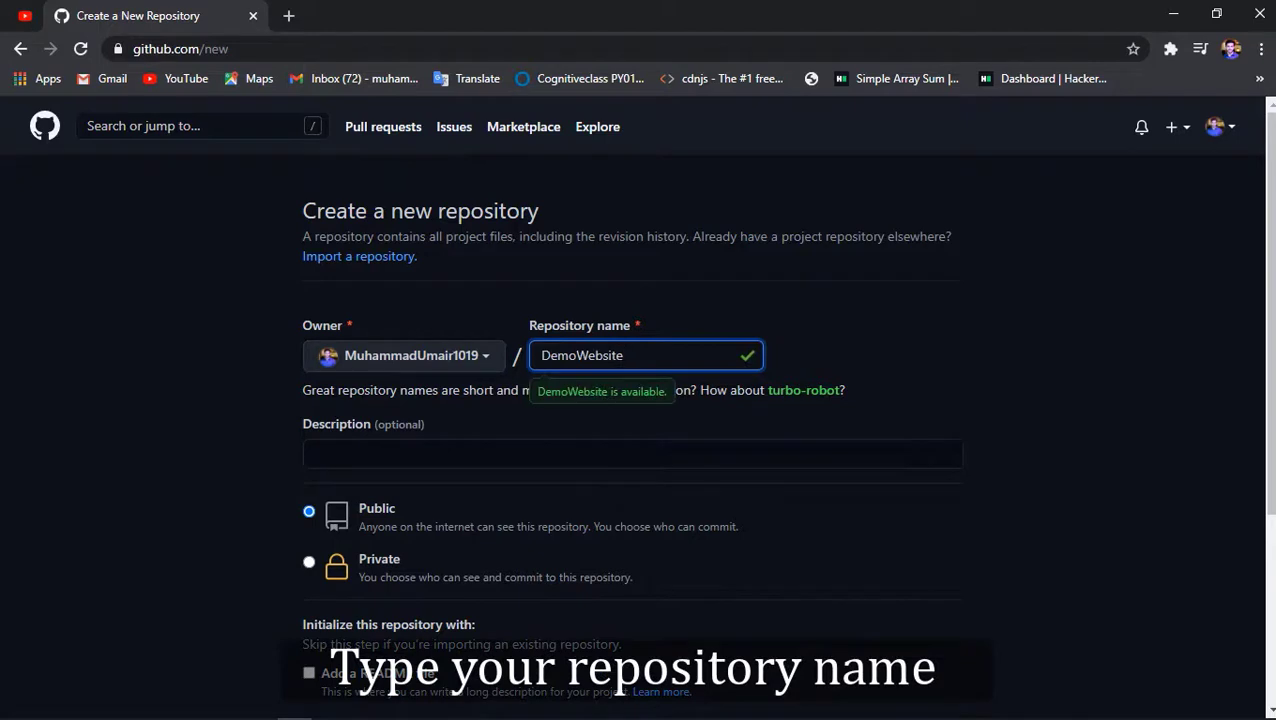
# Step: Add the description "My Demo Website" and create the repository as public, without any initialization files
pyautogui.click(633, 454)
pyautogui.write('My Demo Website')
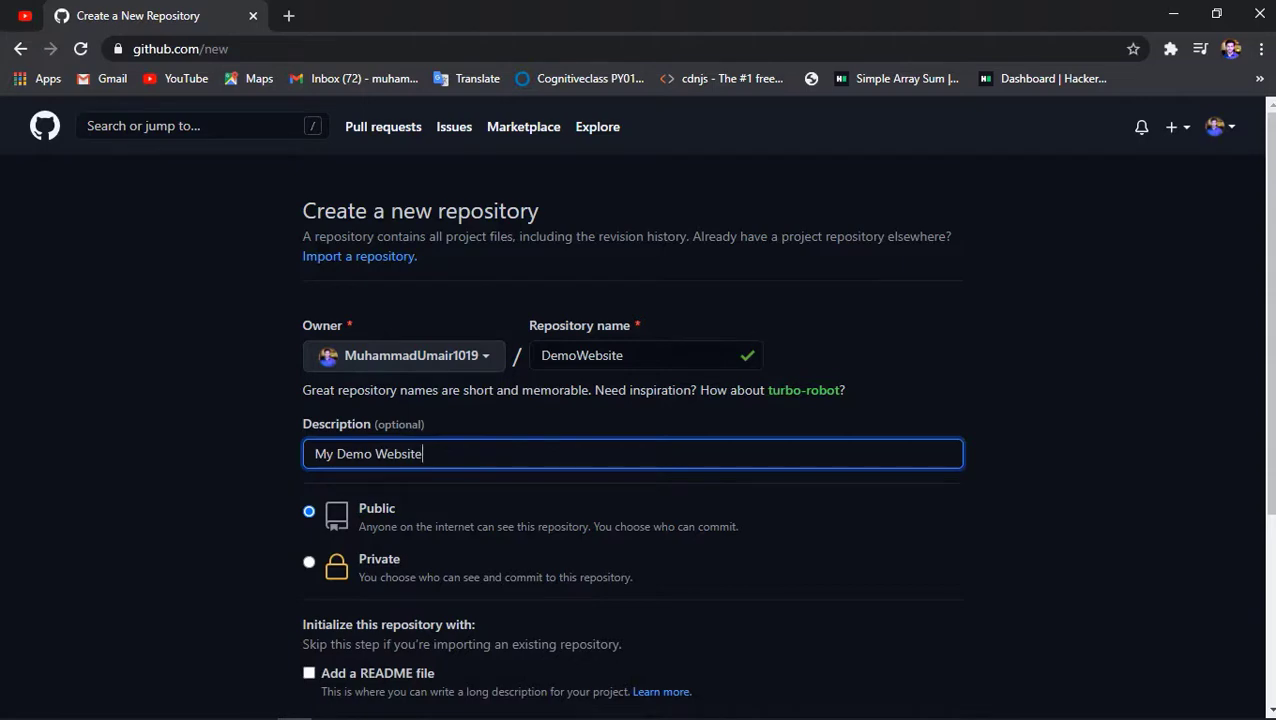
pyautogui.scroll(-3, 638, 400)
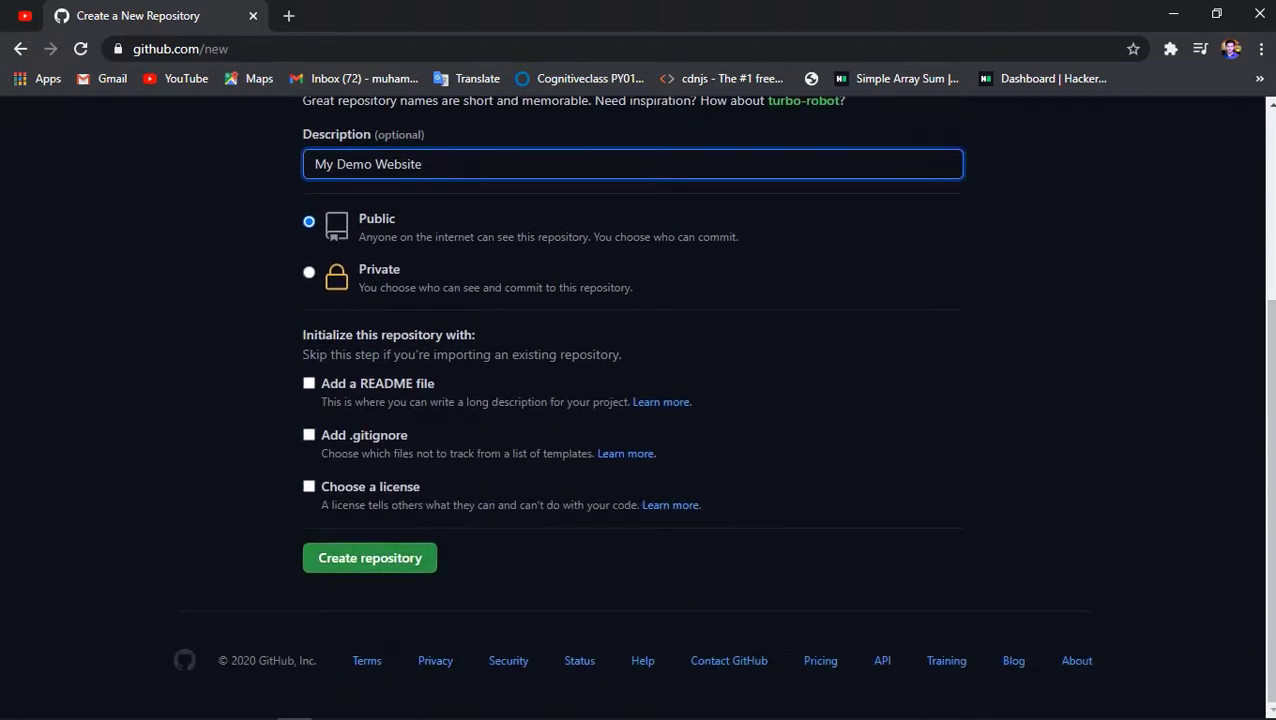
pyautogui.scroll(3, 638, 400)
pyautogui.scroll(-2, 638, 400)
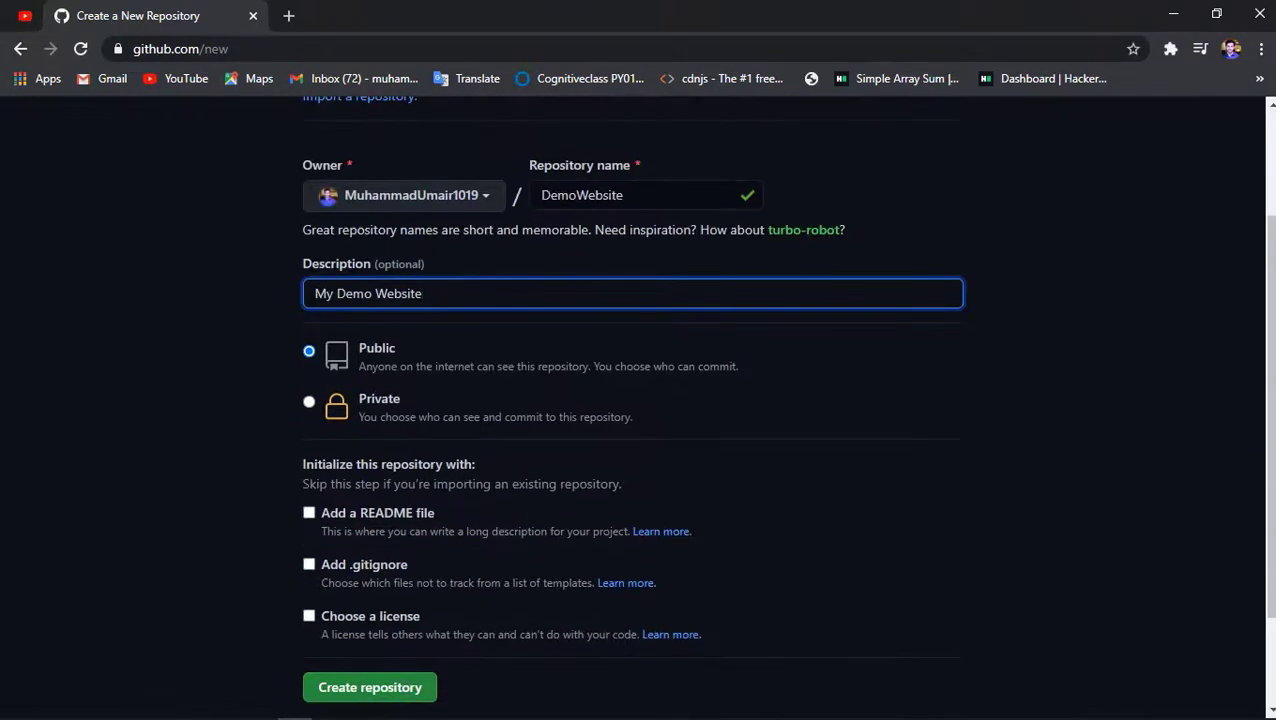
pyautogui.press('Return')
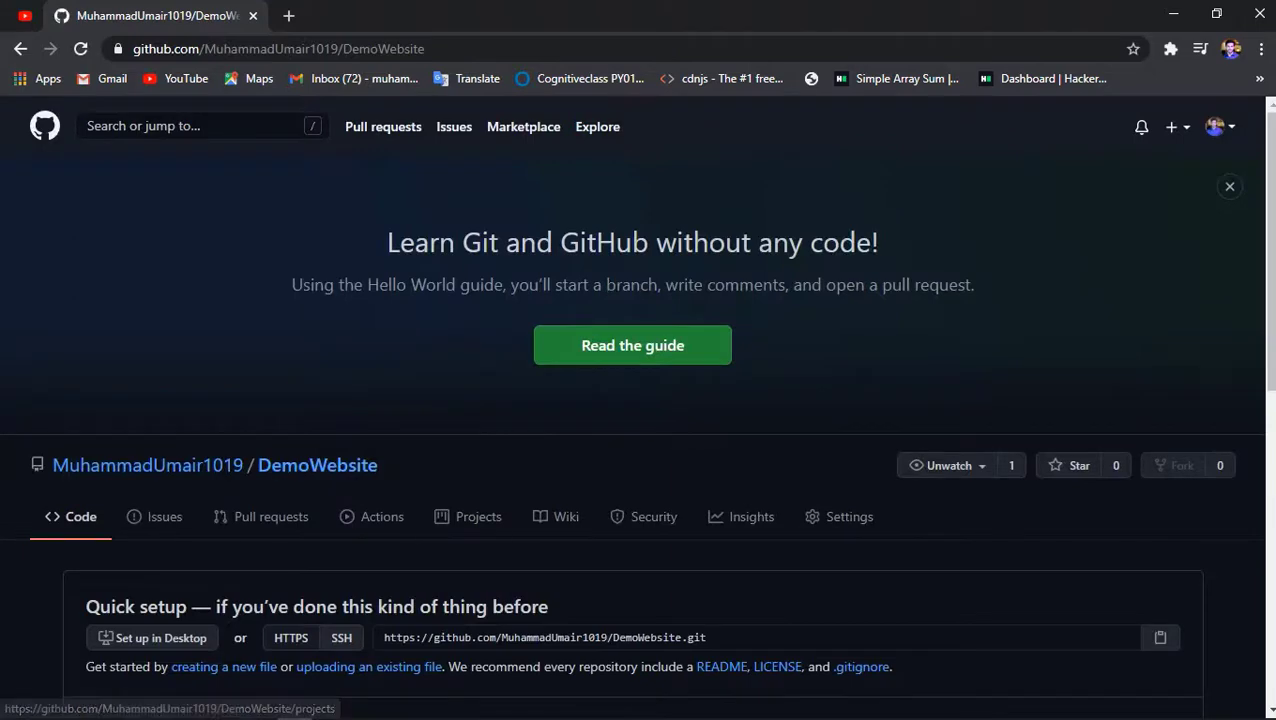
# Step: Open the page for uploading existing files to the empty DemoWebsite repository
pyautogui.scroll(-2, 470, 517)
pyautogui.scroll(2, 470, 517)
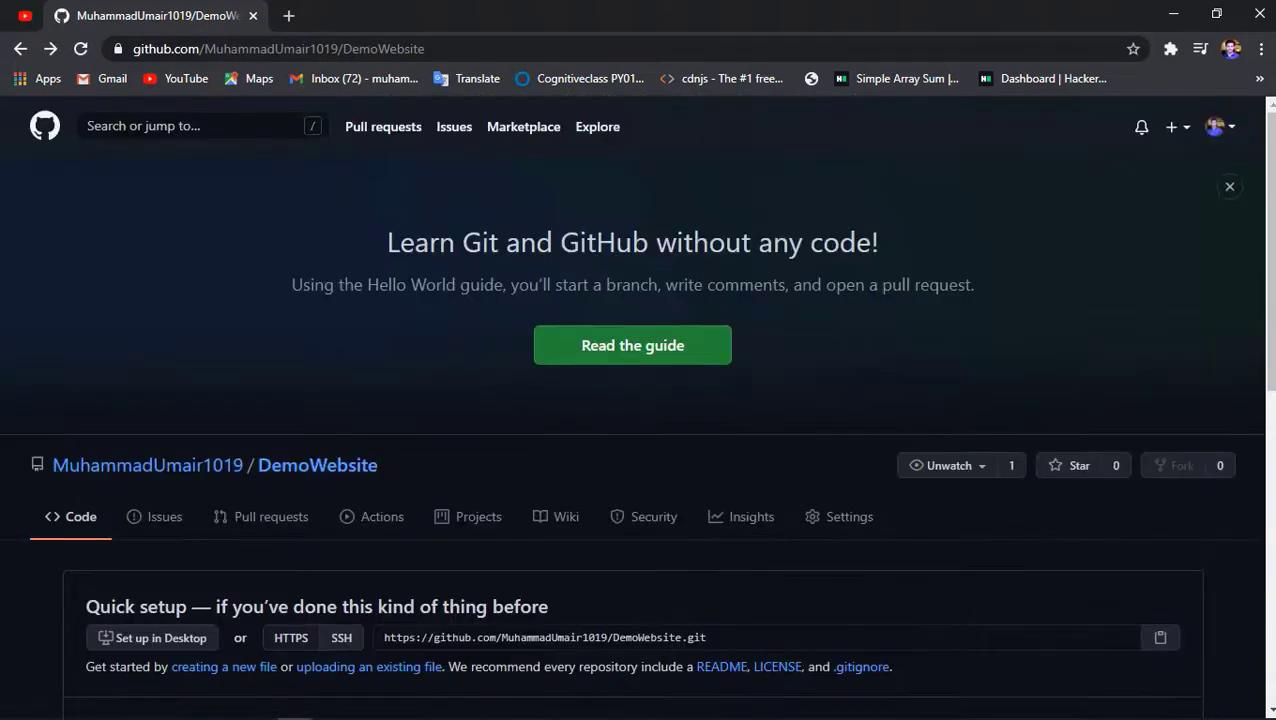
pyautogui.scroll(-1, 630, 400)
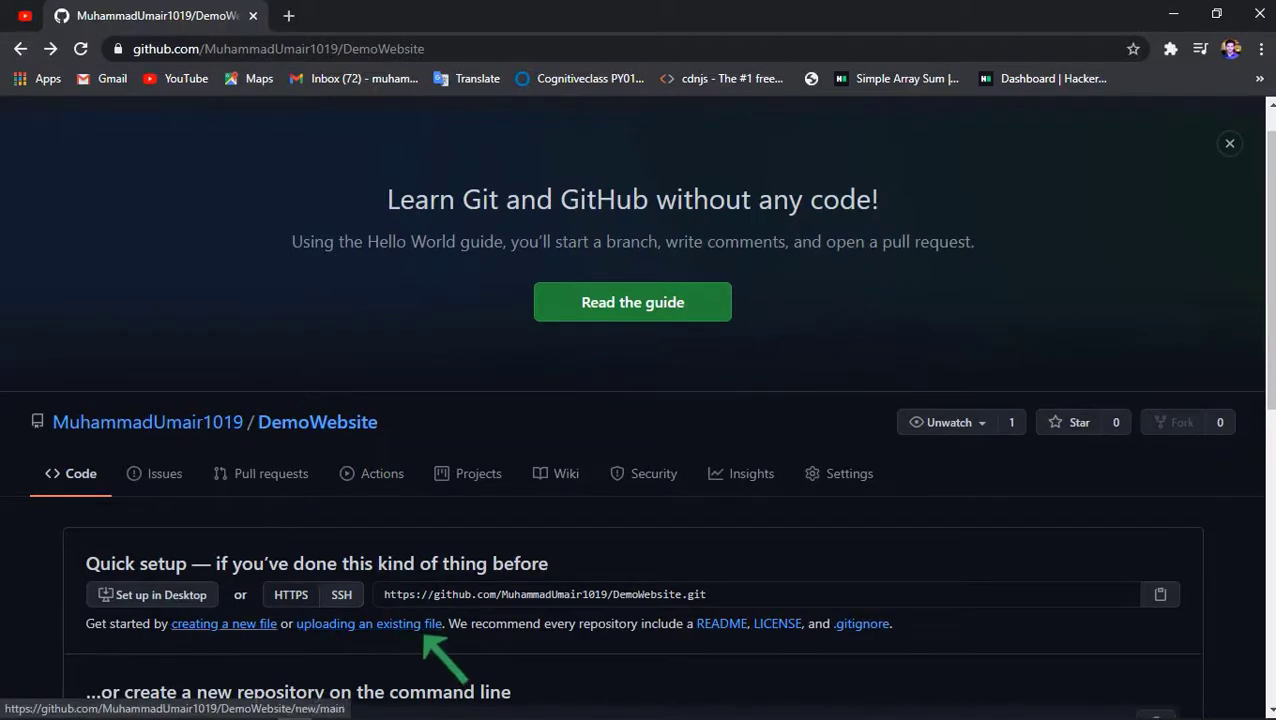
pyautogui.click(369, 623)
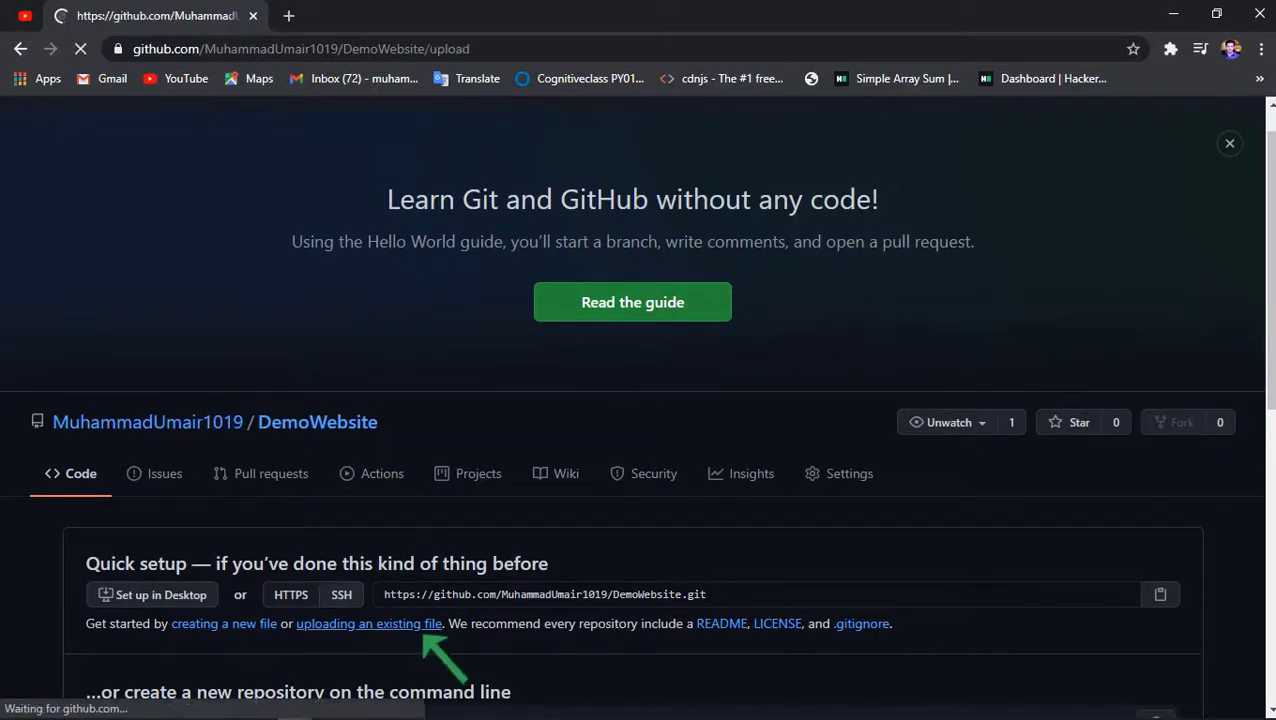
pyautogui.scroll(-3, 638, 400)
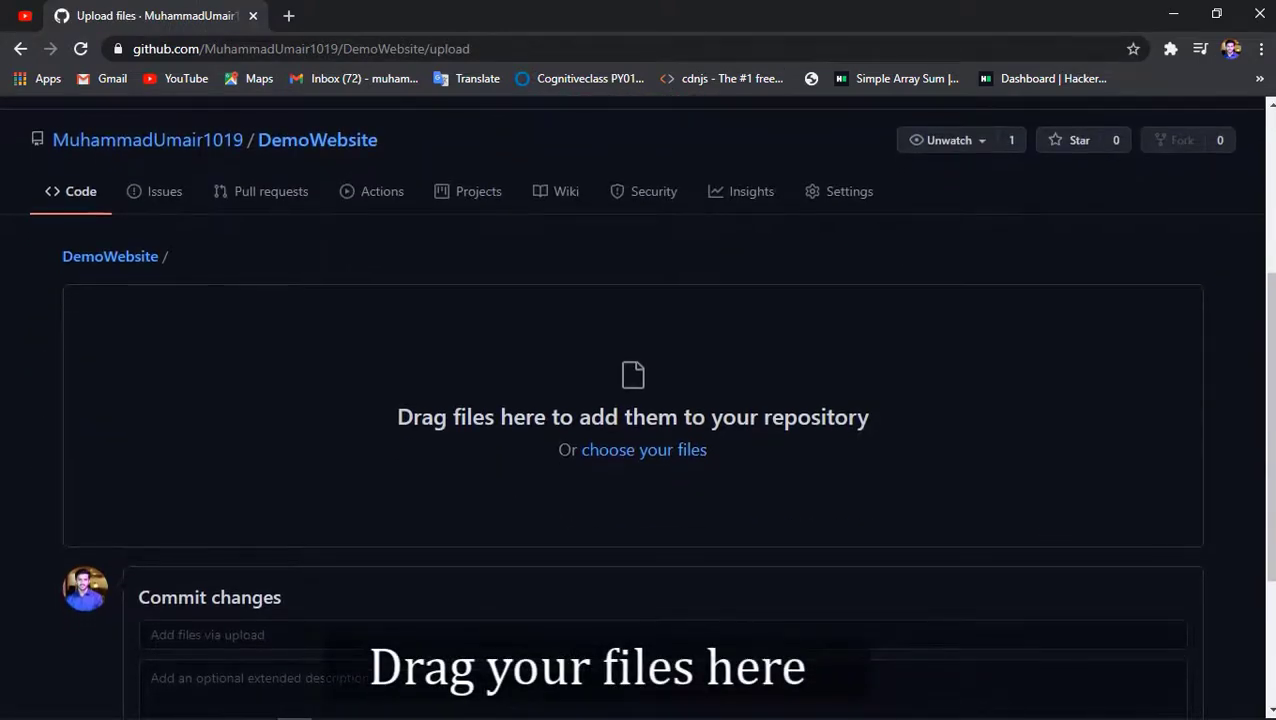
# Step: Add the img folder and the DOM, index and style files from the Resturant Website folder to the repository upload
pyautogui.hotkey('alt', 'Tab')
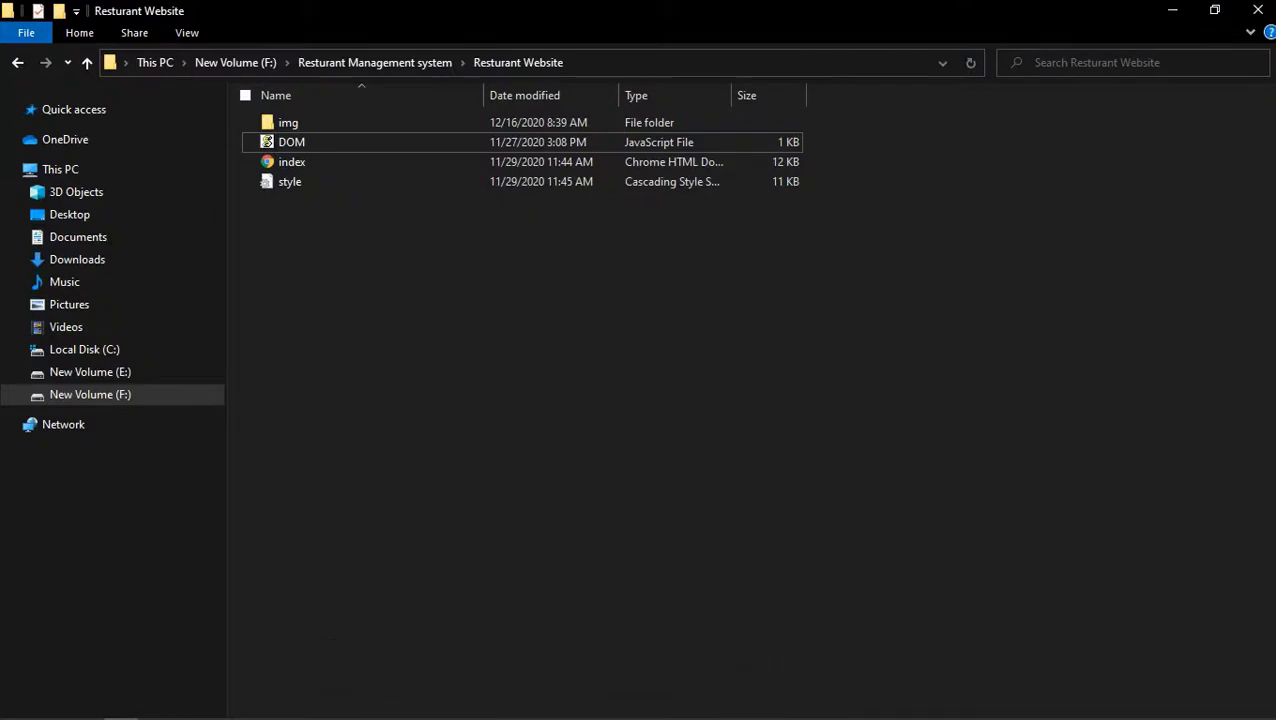
pyautogui.moveTo(287, 240); pyautogui.dragTo(349, 136)
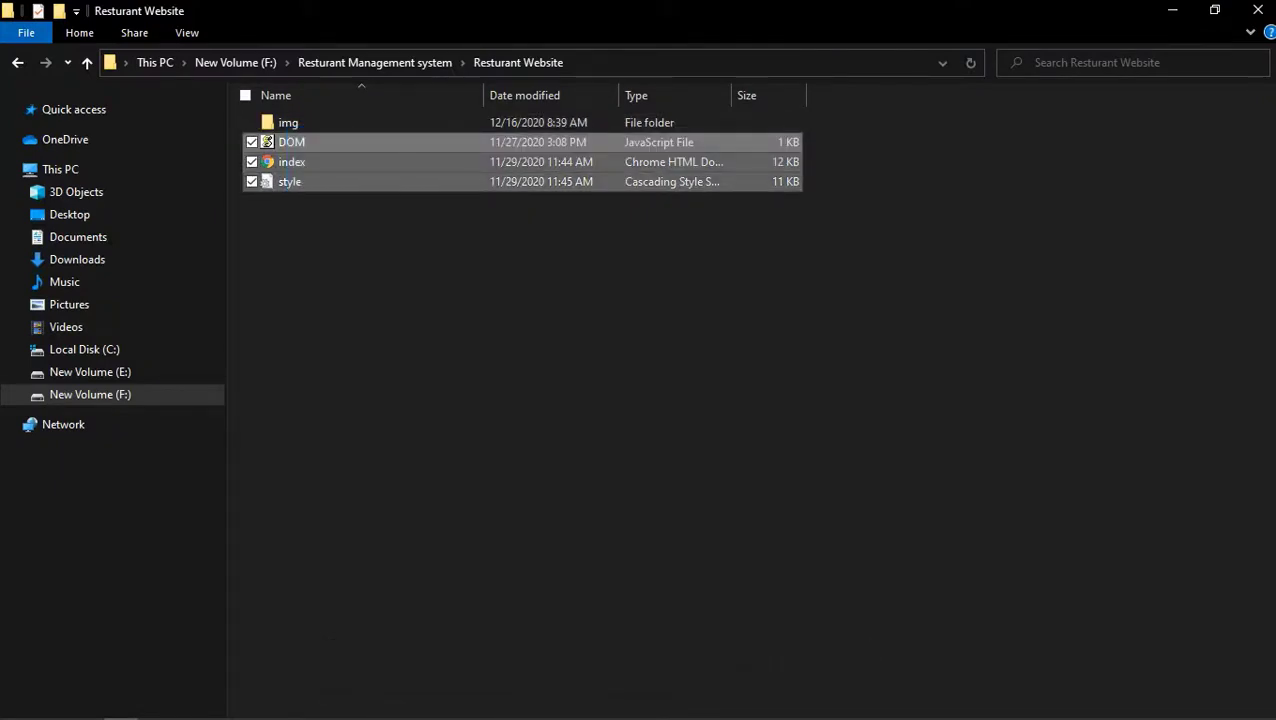
pyautogui.moveTo(394, 256); pyautogui.dragTo(455, 455)
pyautogui.hotkey('alt', 'Tab')
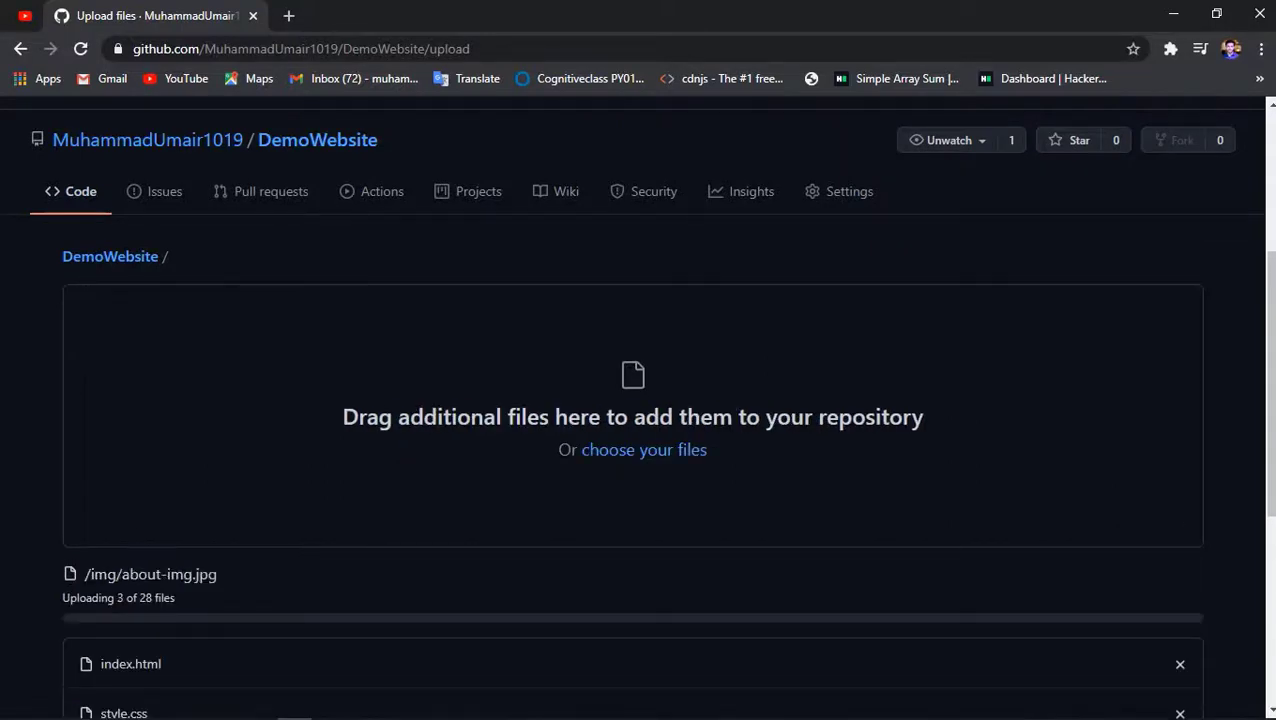
# Step: Check the upload progress and the list of files added to the repository
pyautogui.scroll(-5, 638, 400)
pyautogui.scroll(3, 638, 400)
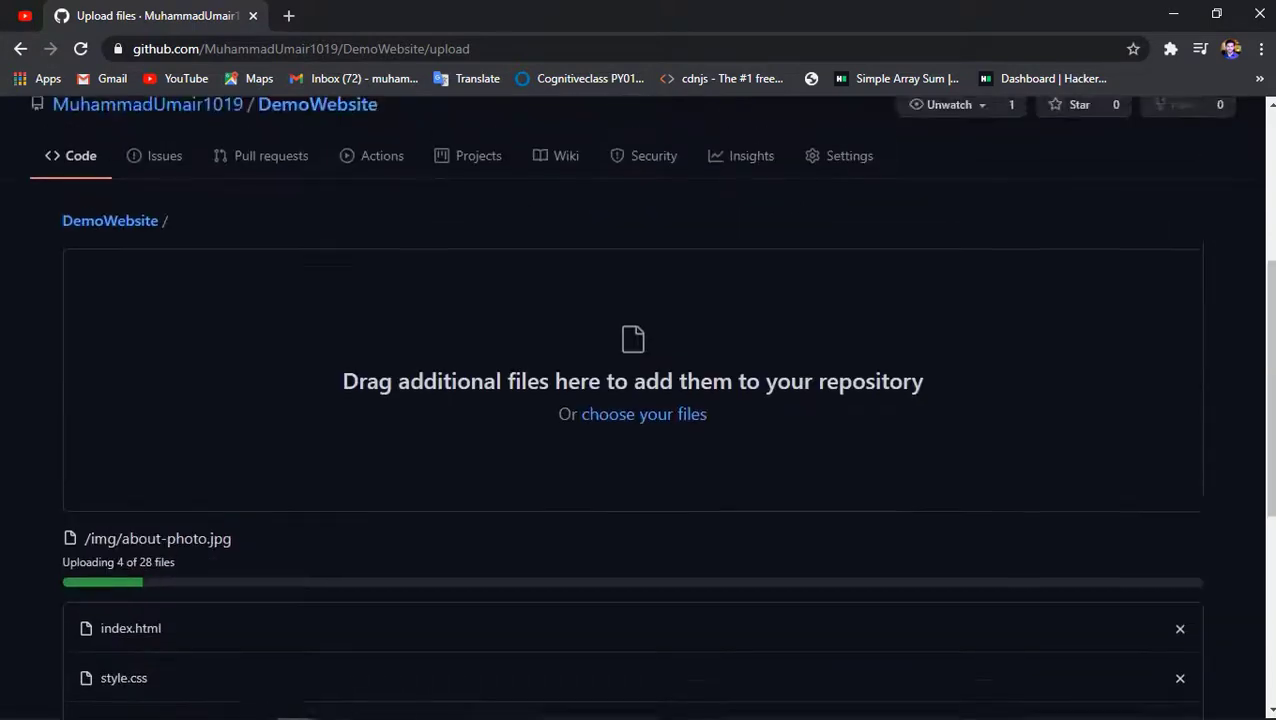
pyautogui.scroll(-3, 638, 400)
pyautogui.scroll(-2, 638, 400)
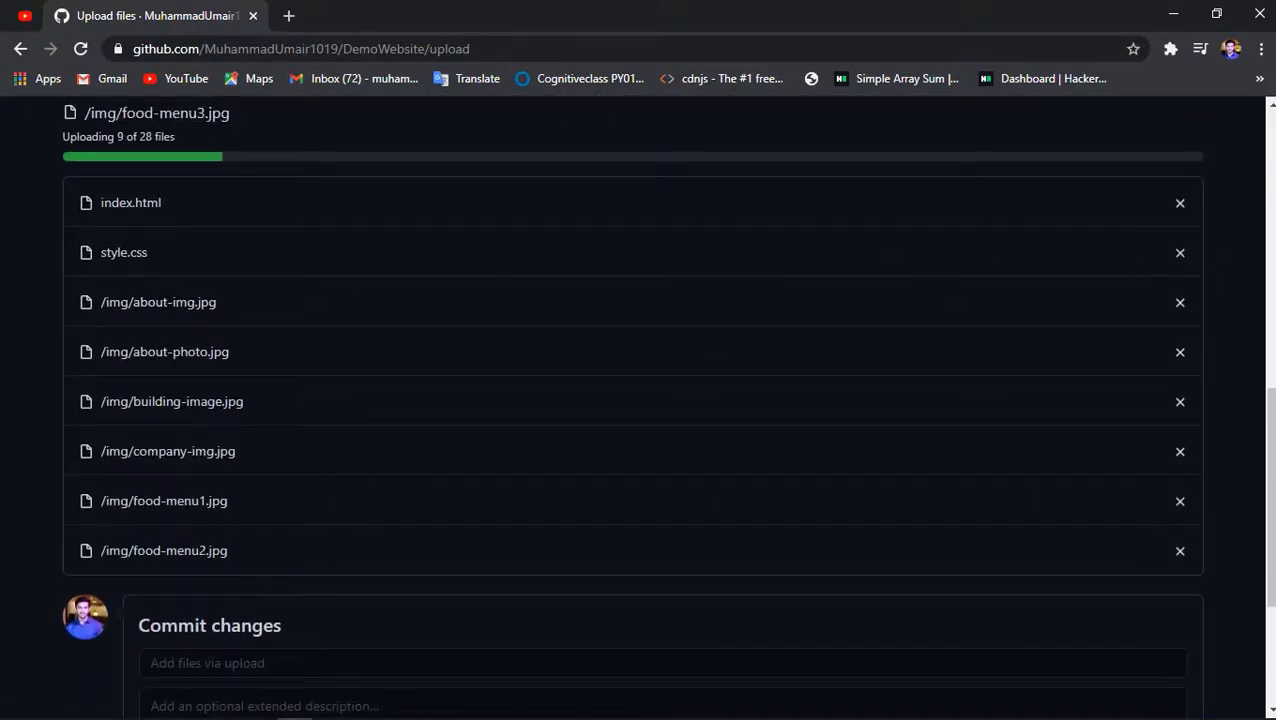
pyautogui.scroll(-2, 638, 400)
pyautogui.scroll(4, 638, 400)
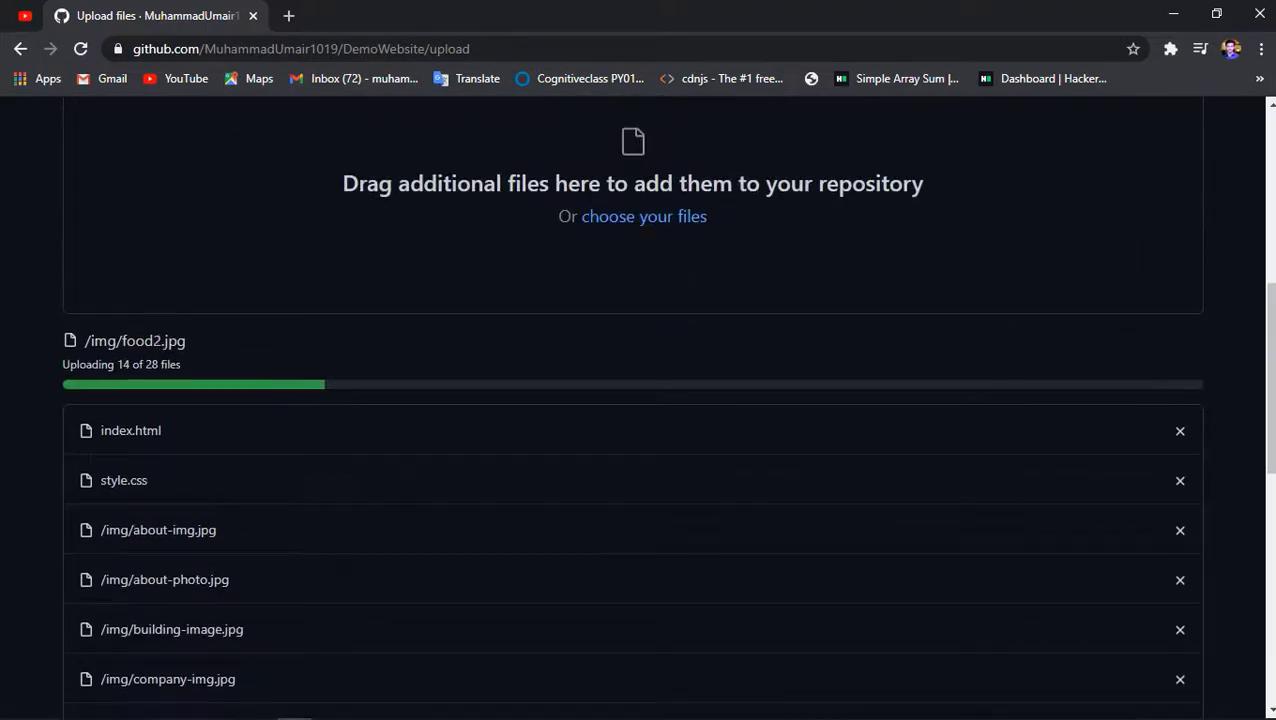
pyautogui.scroll(3, 638, 400)
pyautogui.scroll(-1, 638, 400)
pyautogui.scroll(-4, 638, 400)
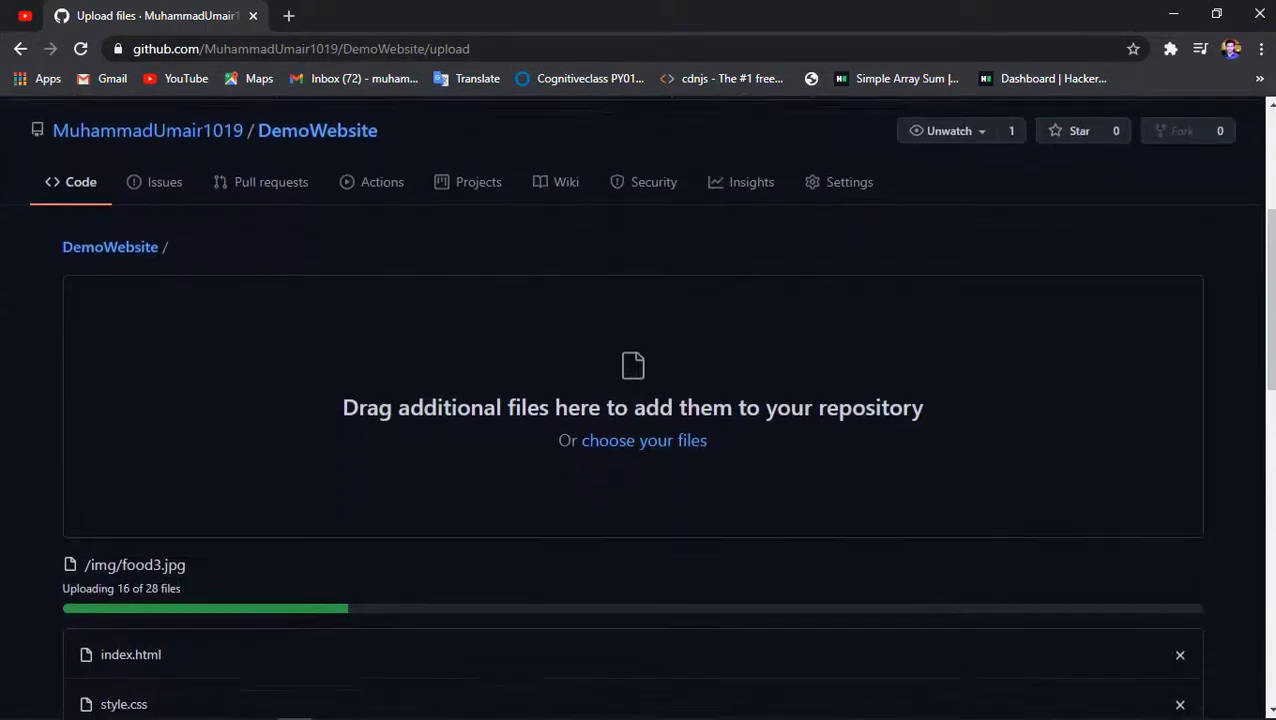
pyautogui.scroll(1, 638, 400)
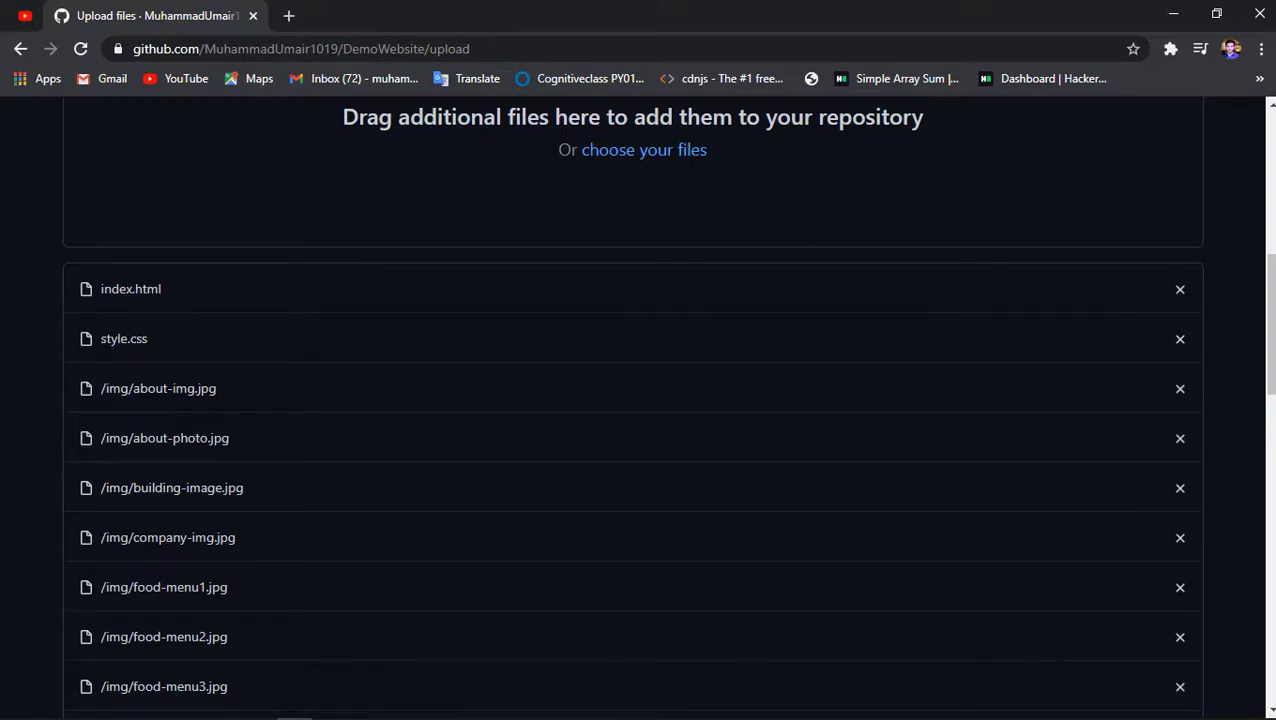
# Step: Review the uploaded file list and commit the files to DemoWebsite with the default commit message
pyautogui.scroll(2, 632, 400)
pyautogui.scroll(-3, 632, 400)
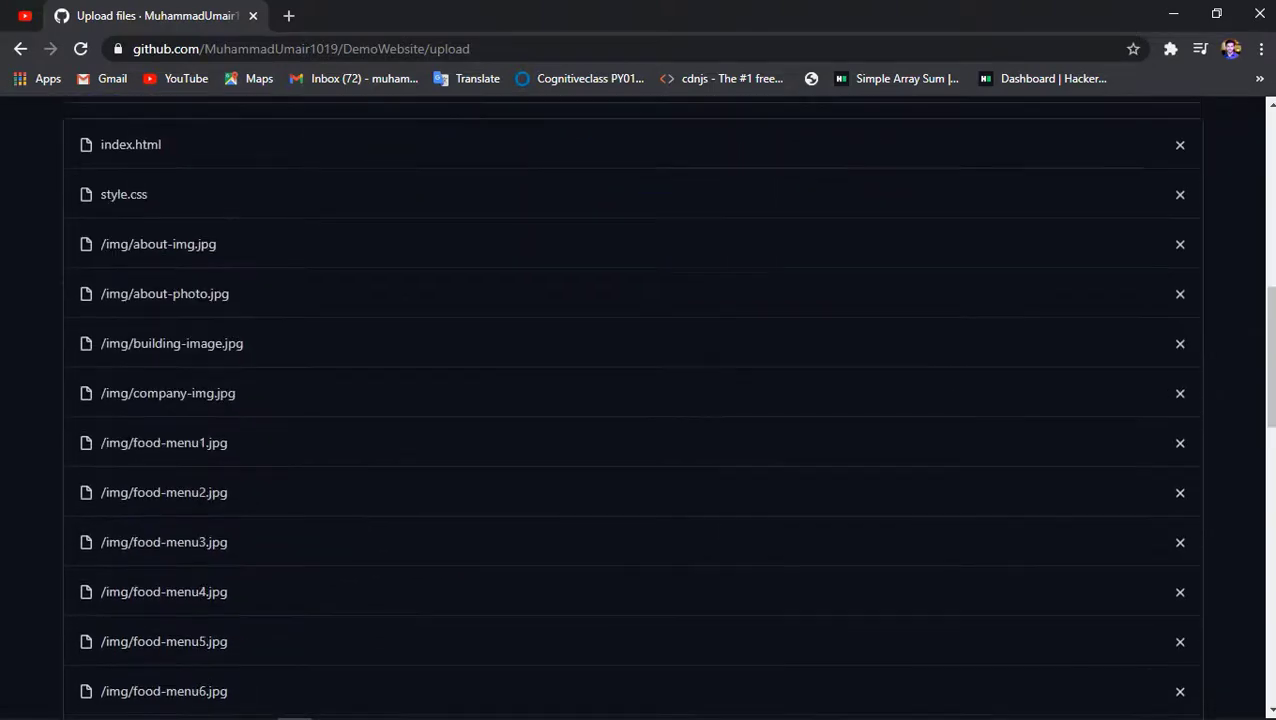
pyautogui.scroll(-12, 632, 400)
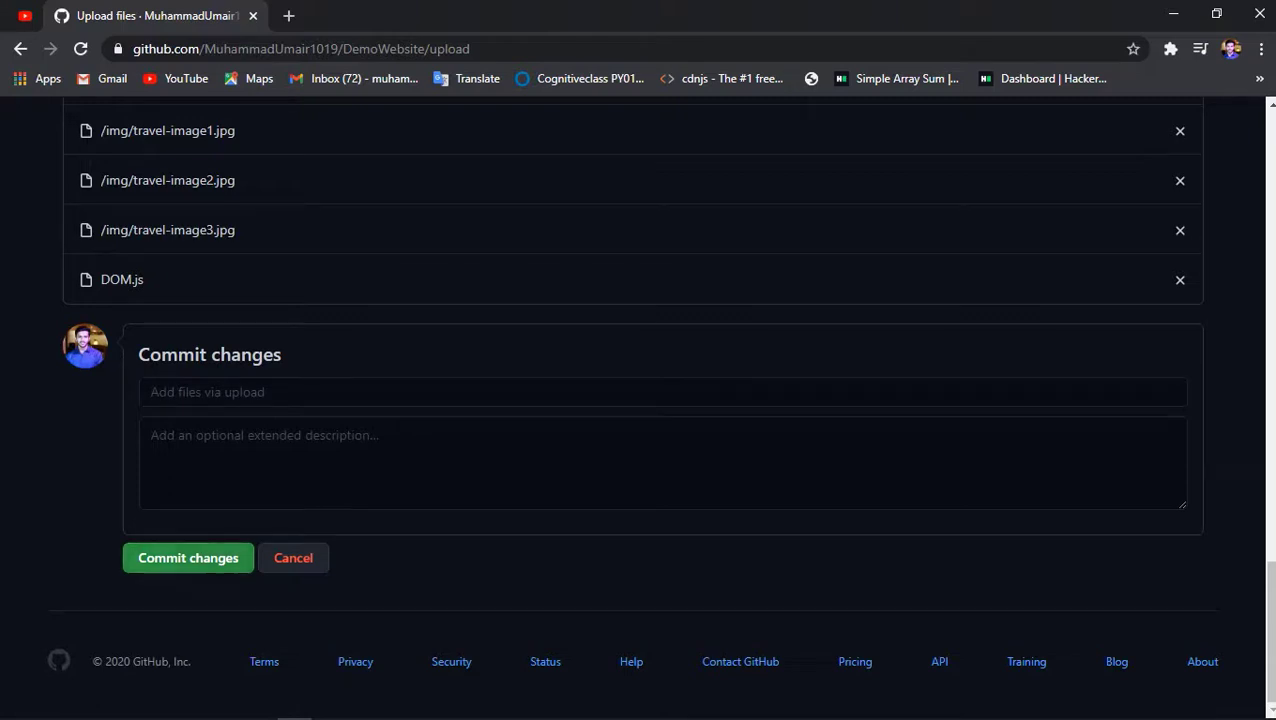
pyautogui.click(188, 557)
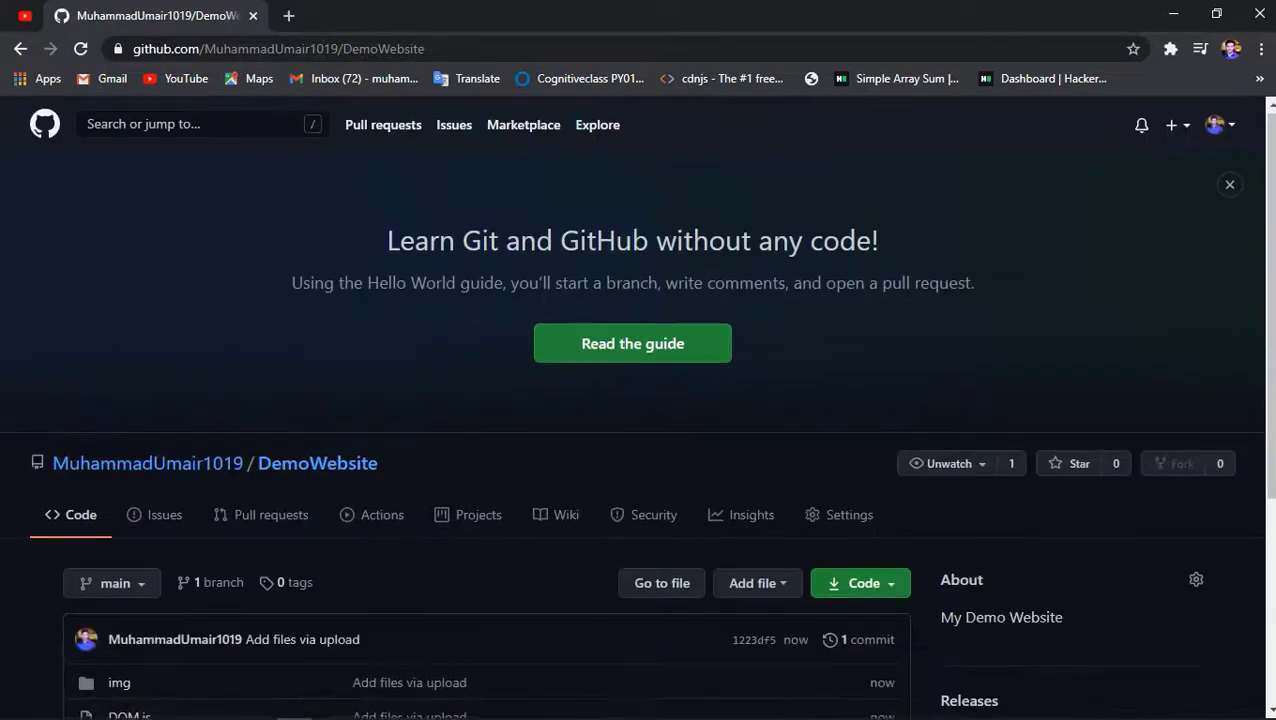
# Step: Check the committed files in the DemoWebsite repository and open the repository's settings
pyautogui.scroll(-3, 638, 400)
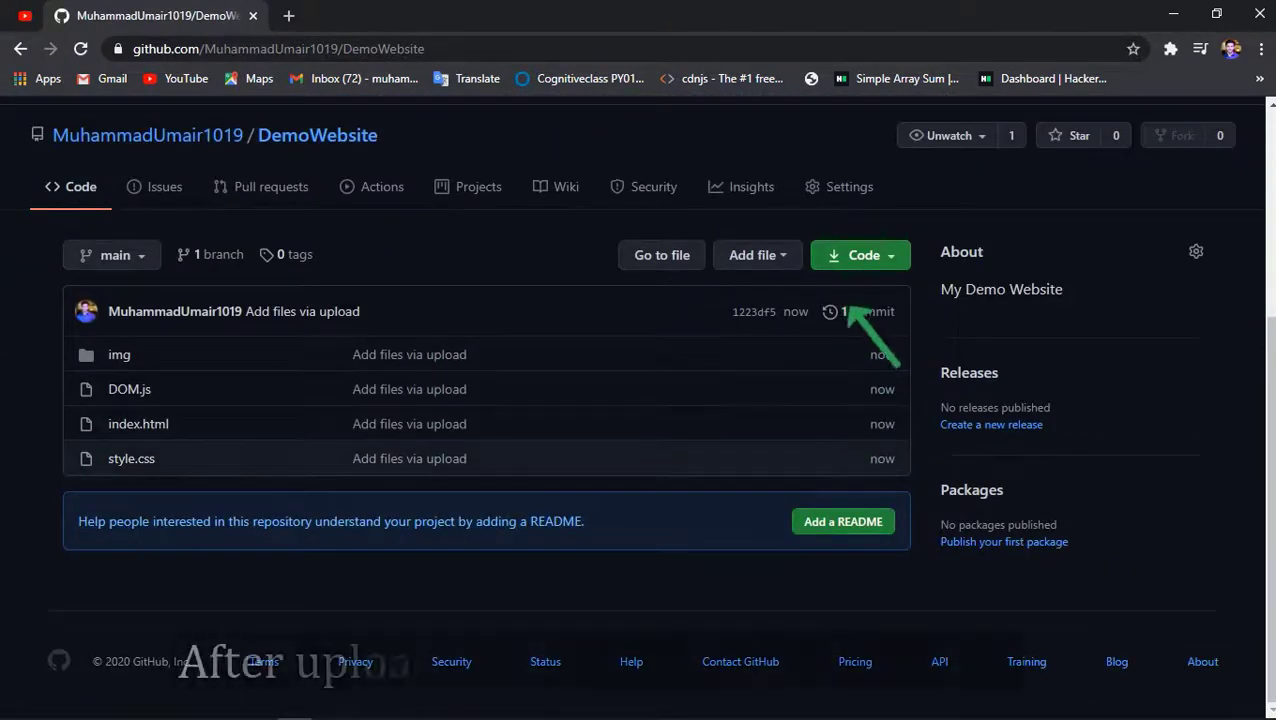
pyautogui.scroll(2, 638, 411)
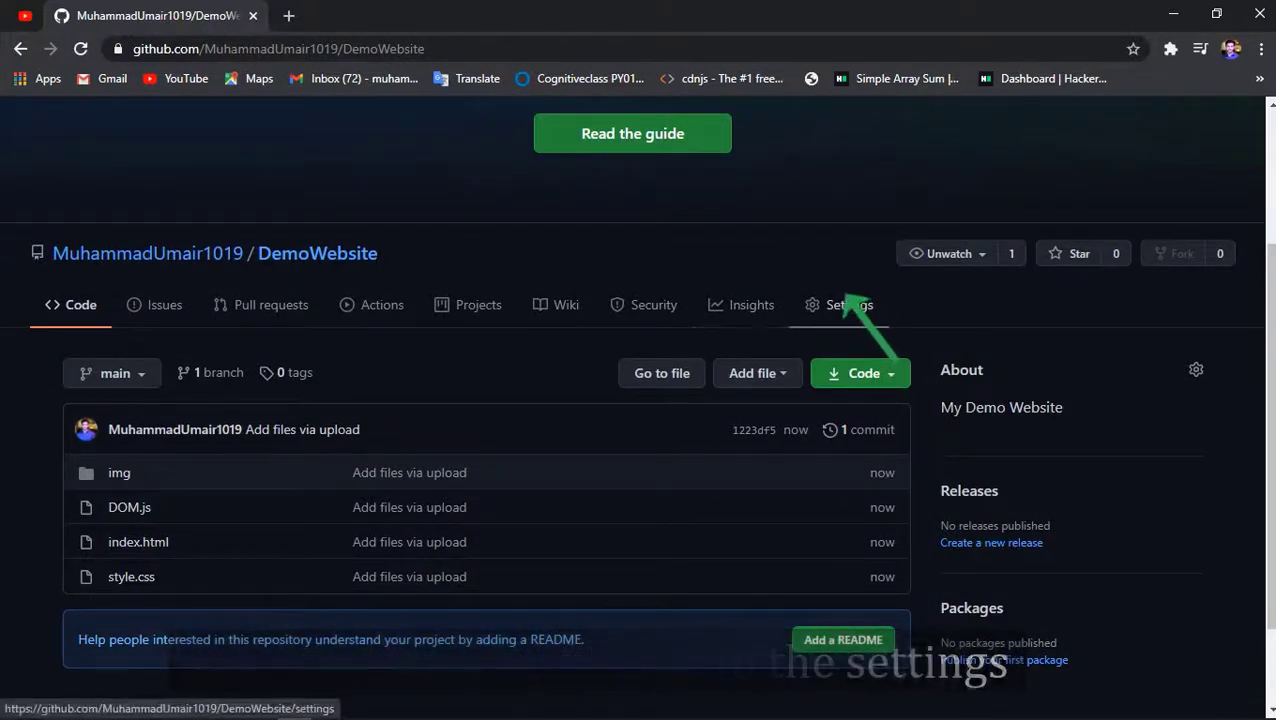
pyautogui.click(849, 305)
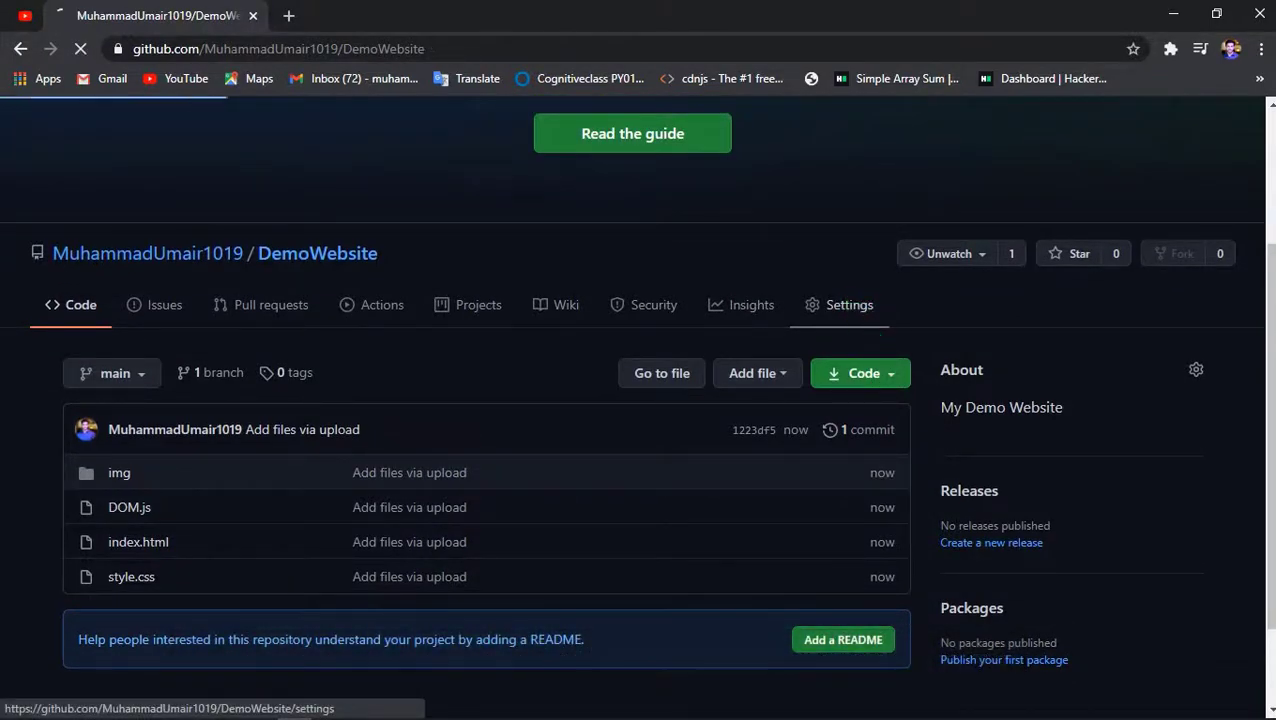
# Step: Set the GitHub Pages source to the main branch with the / (root) folder and save it
pyautogui.scroll(-3, 638, 408)
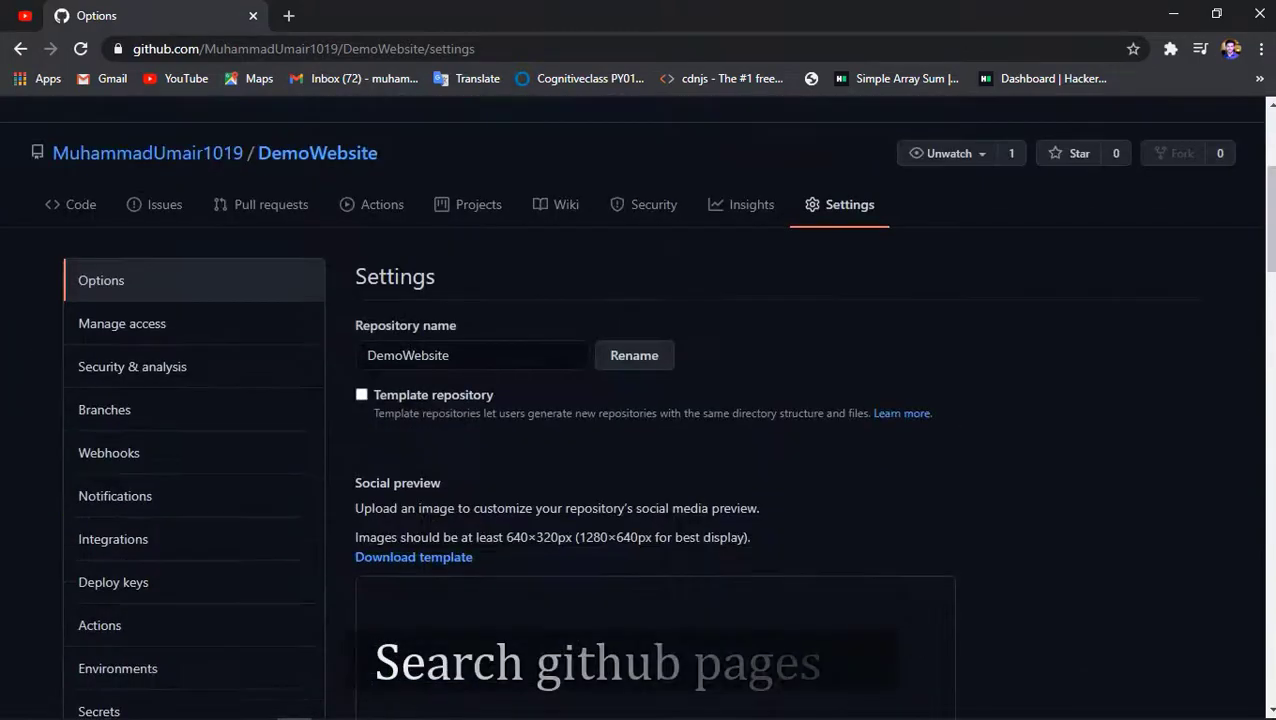
pyautogui.scroll(-8, 638, 408)
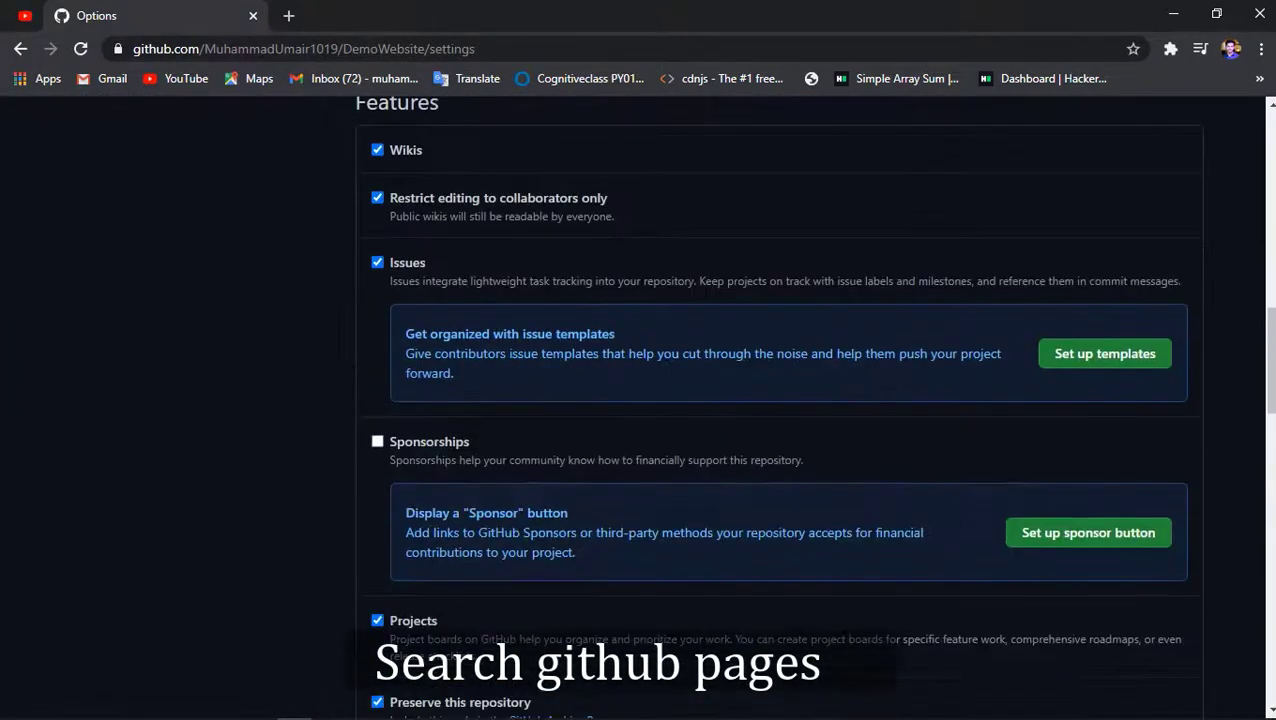
pyautogui.scroll(-4, 638, 408)
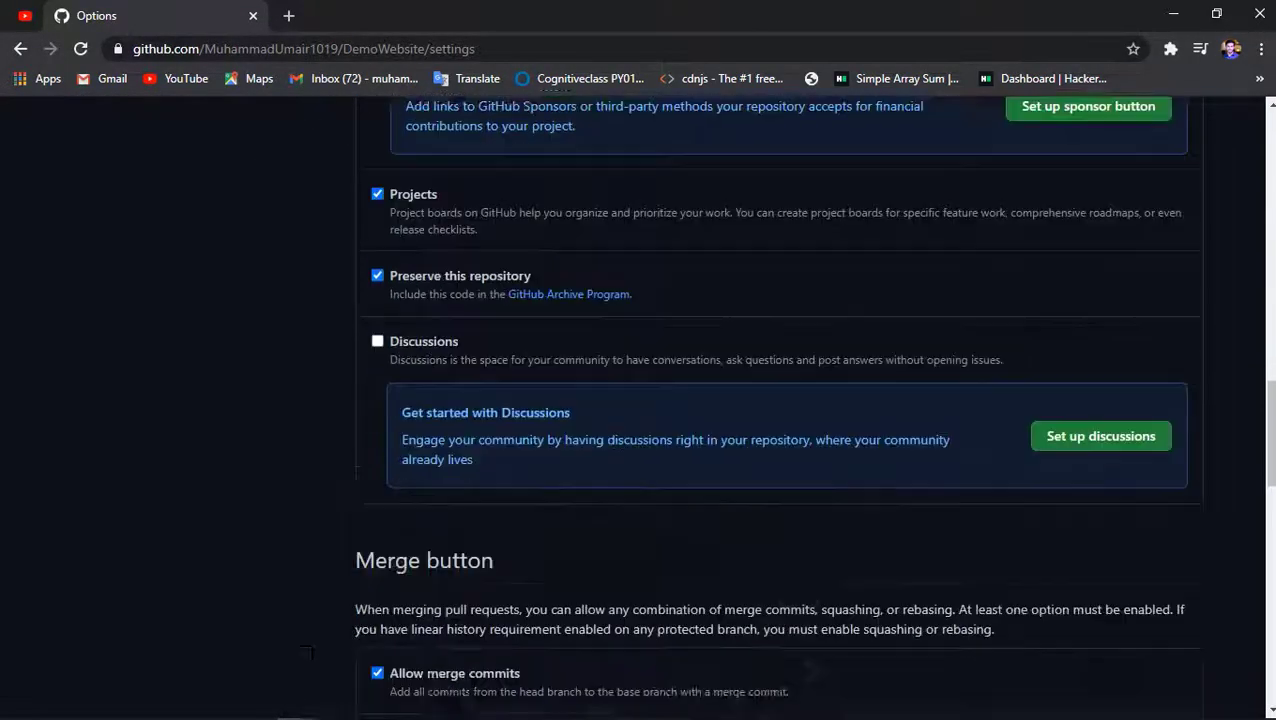
pyautogui.scroll(-9, 638, 408)
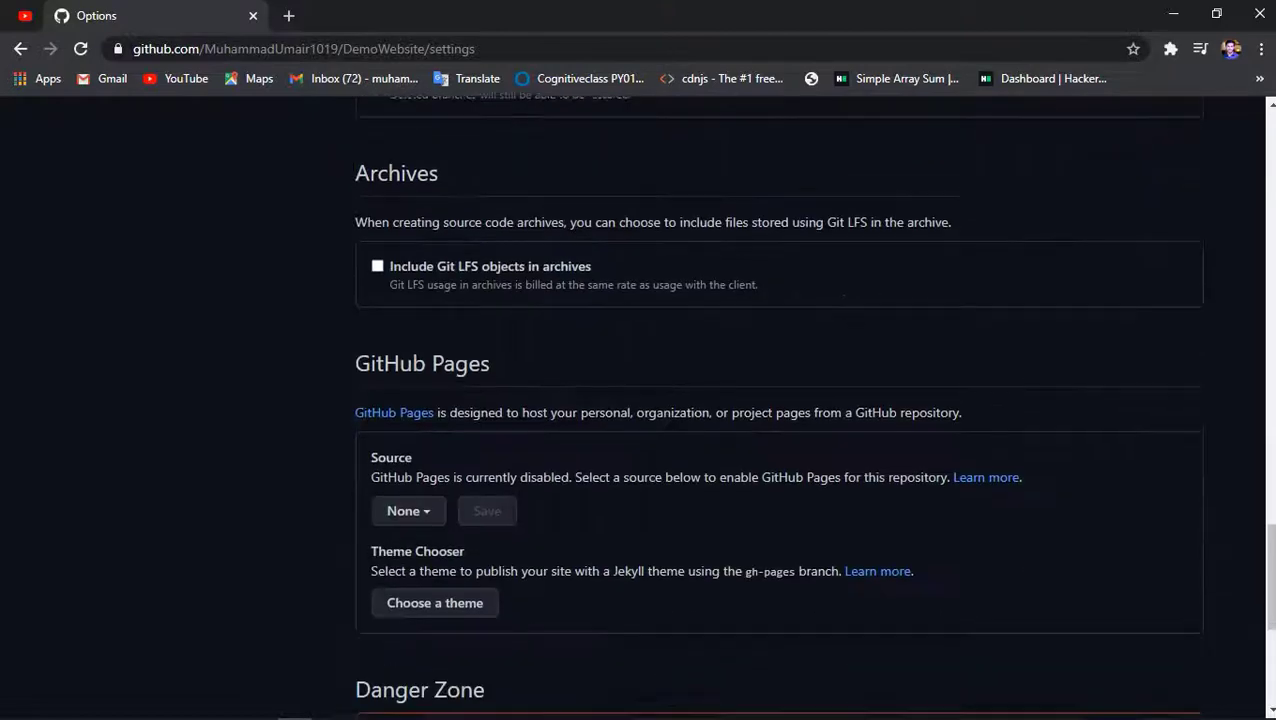
pyautogui.scroll(-1, 638, 408)
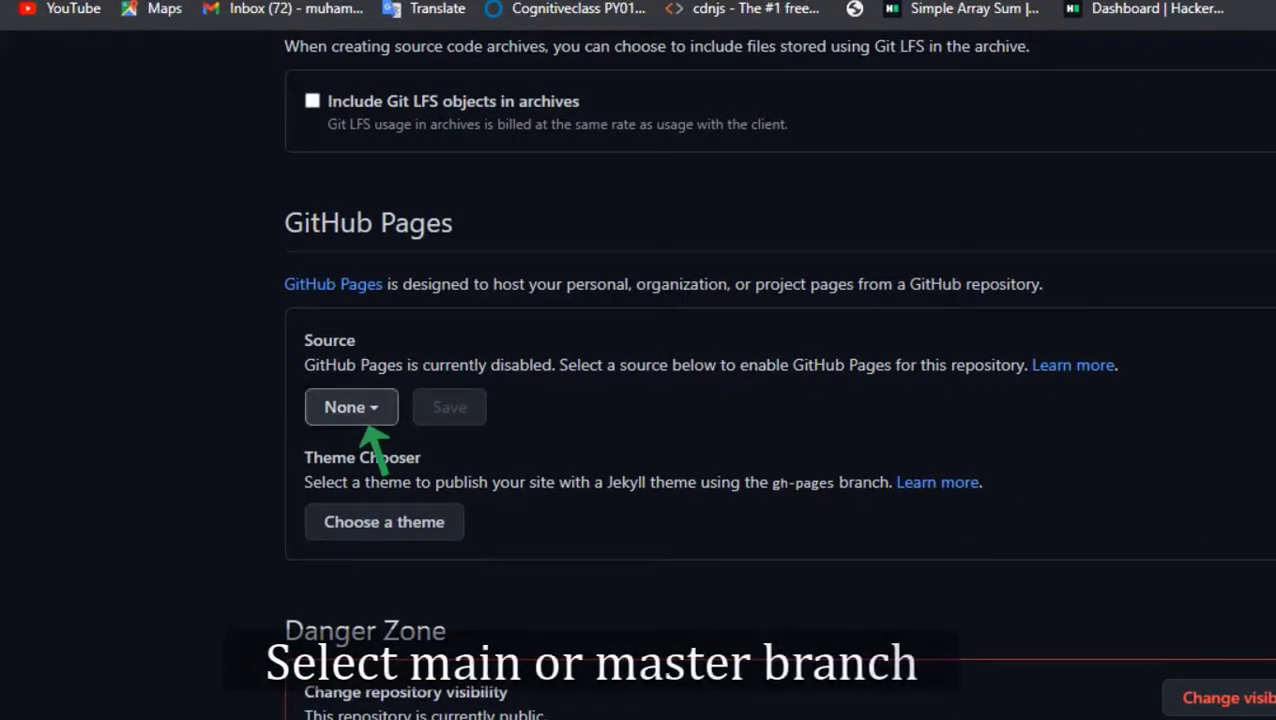
pyautogui.click(376, 422)
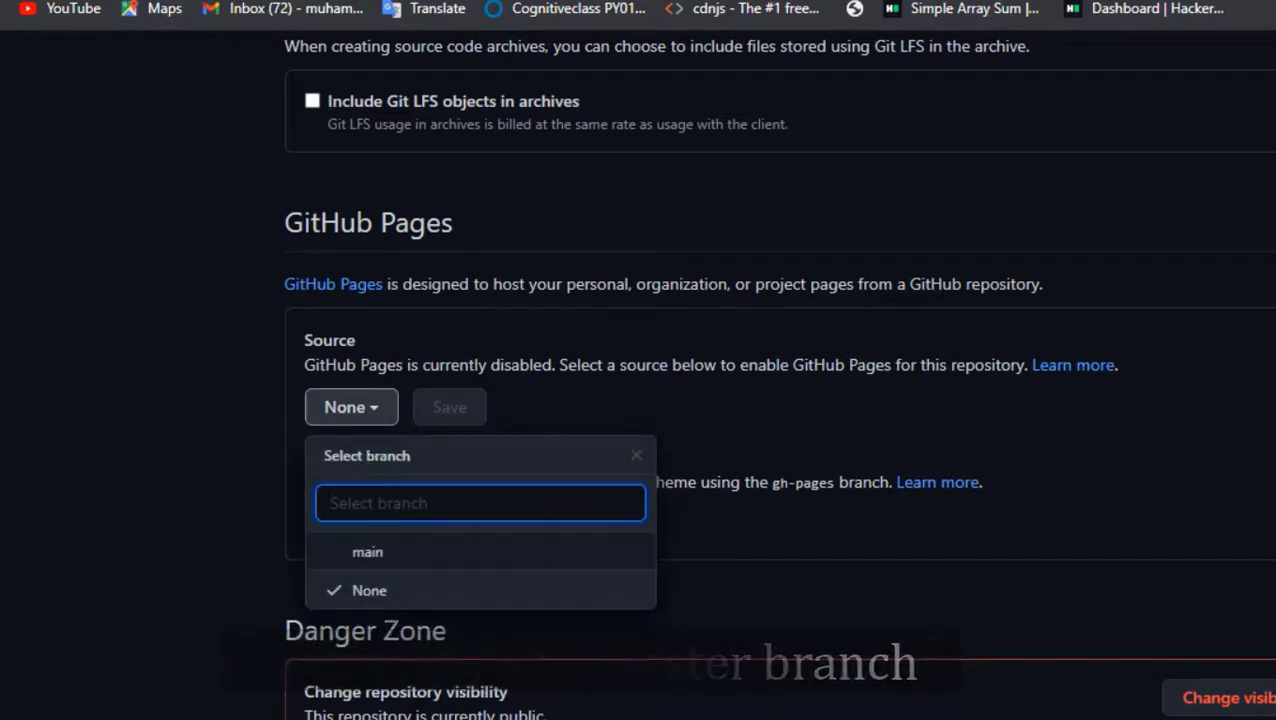
pyautogui.click(368, 552)
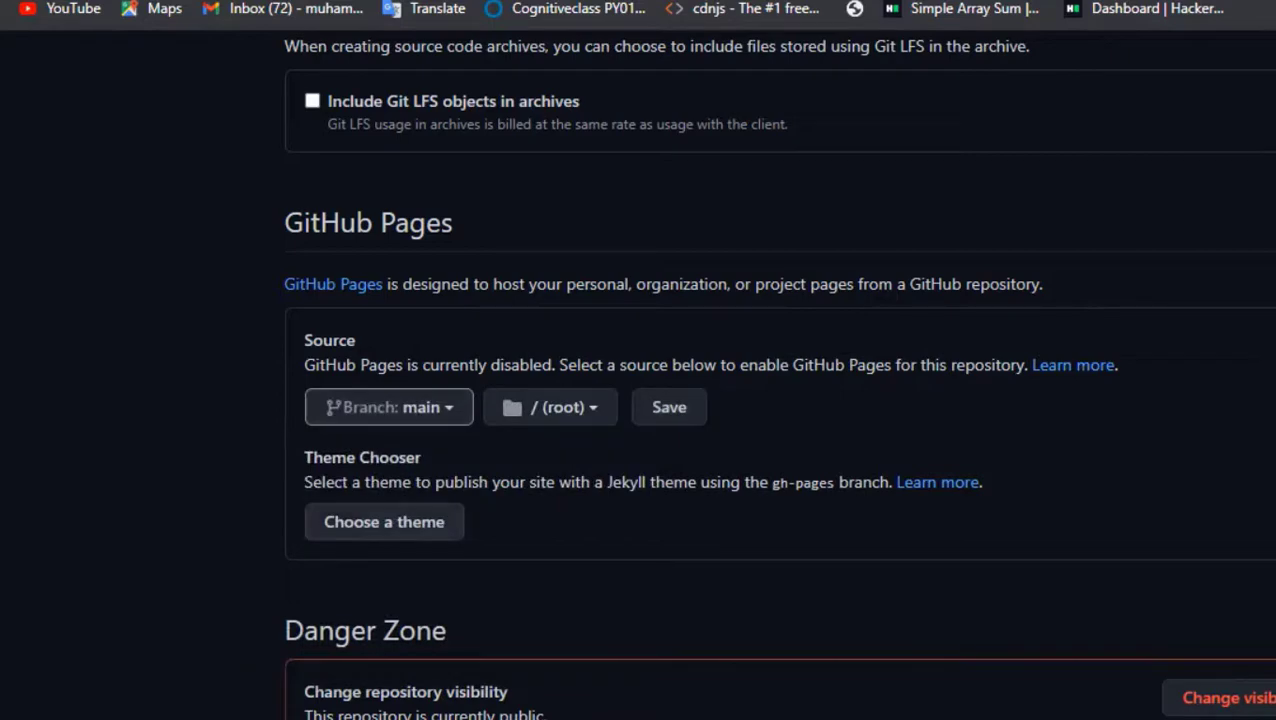
pyautogui.click(550, 407)
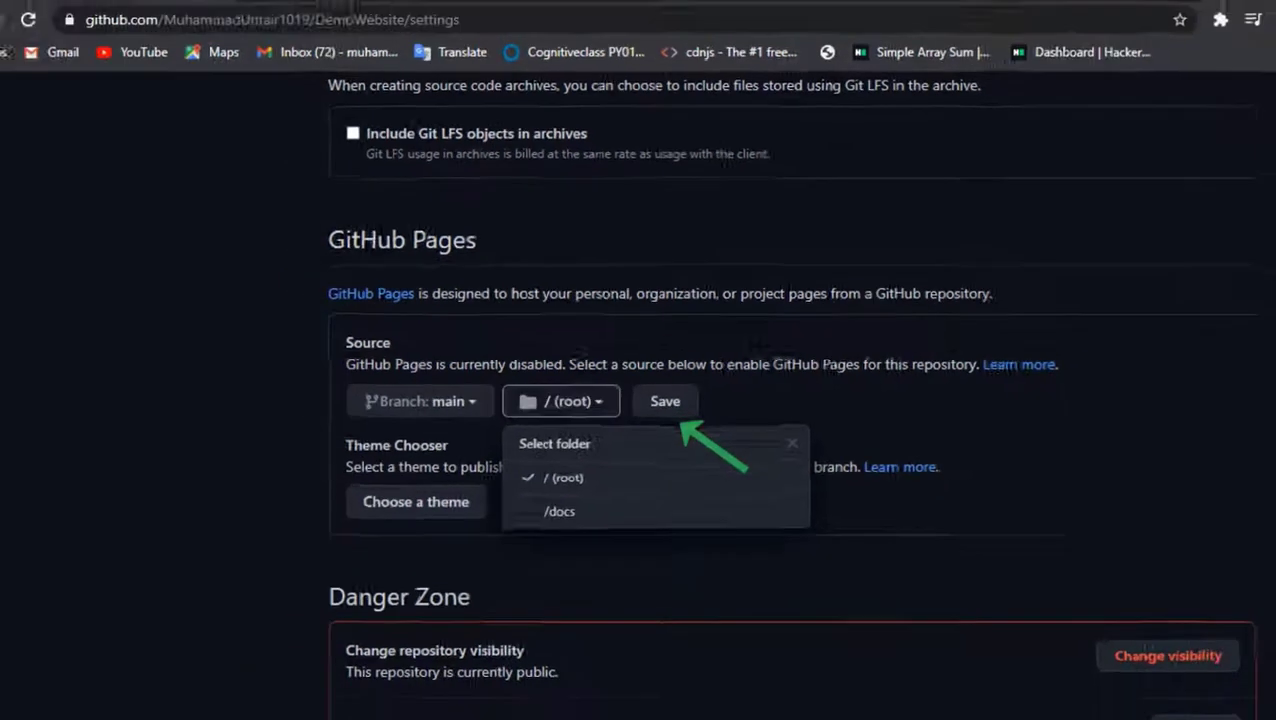
pyautogui.click(561, 402)
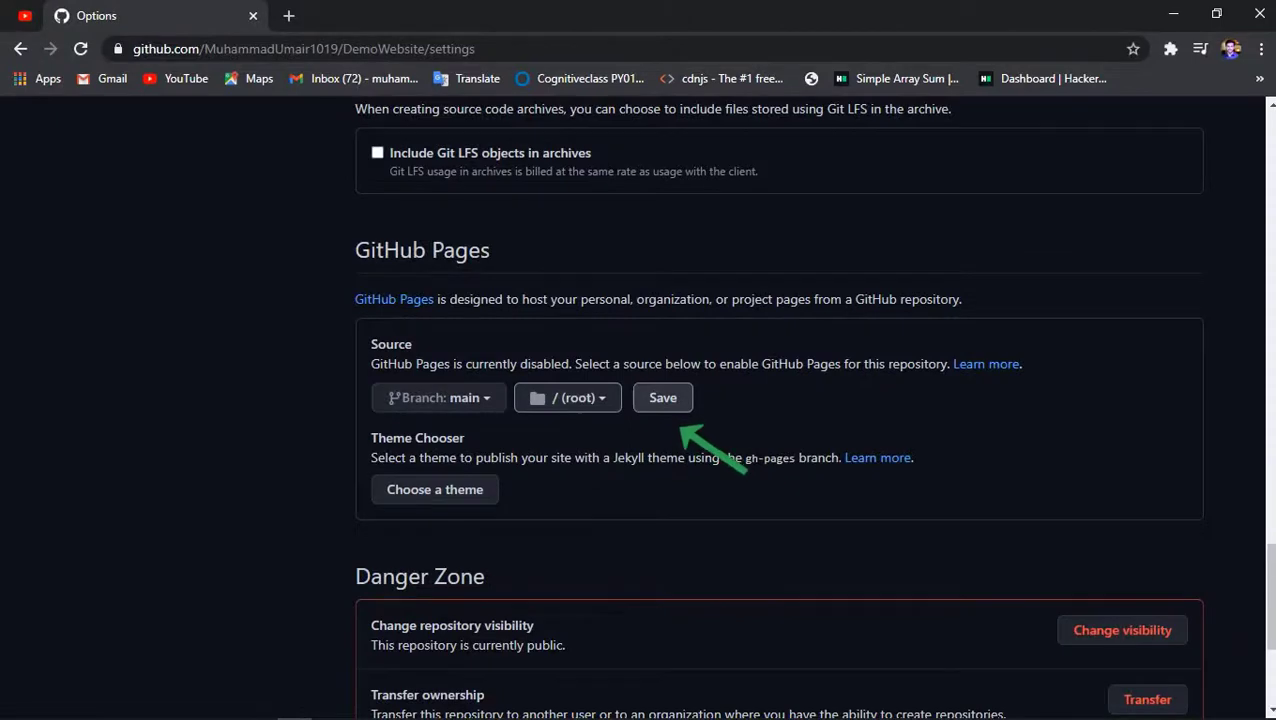
pyautogui.click(663, 397)
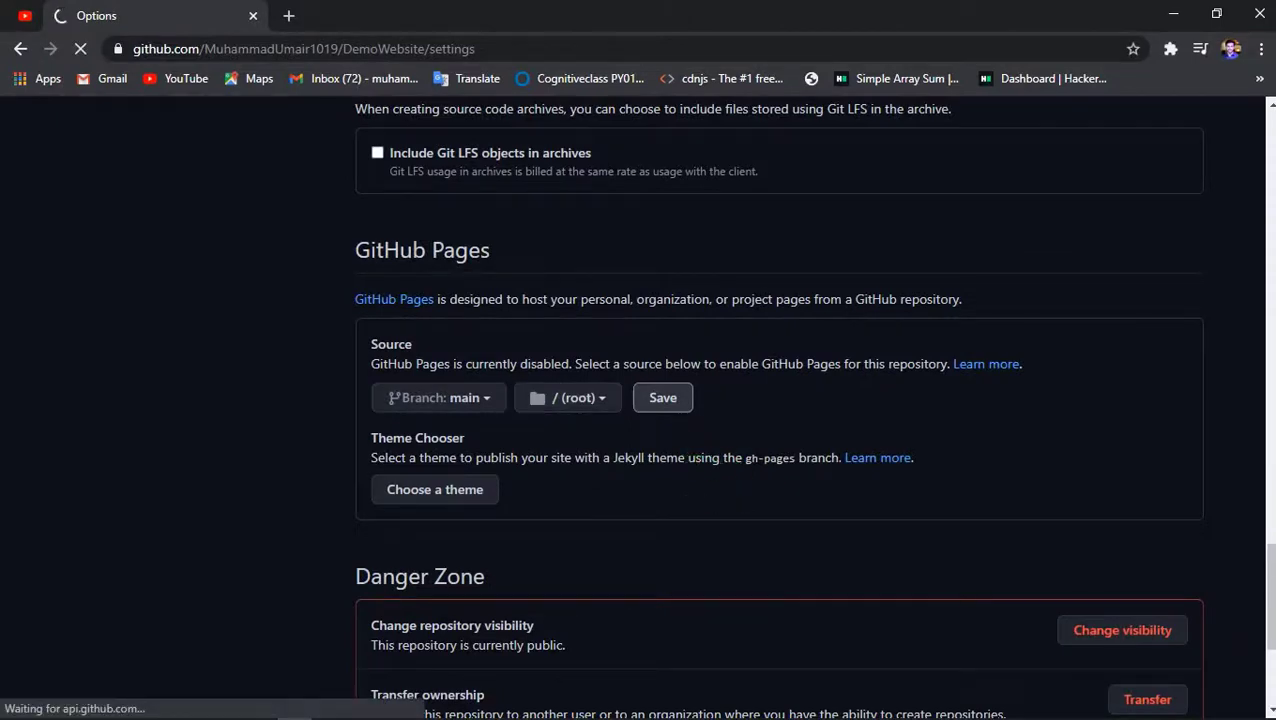
# Step: Return to the GitHub Pages section of the settings and highlight the line with the published site's address
pyautogui.scroll(-10, 640, 400)
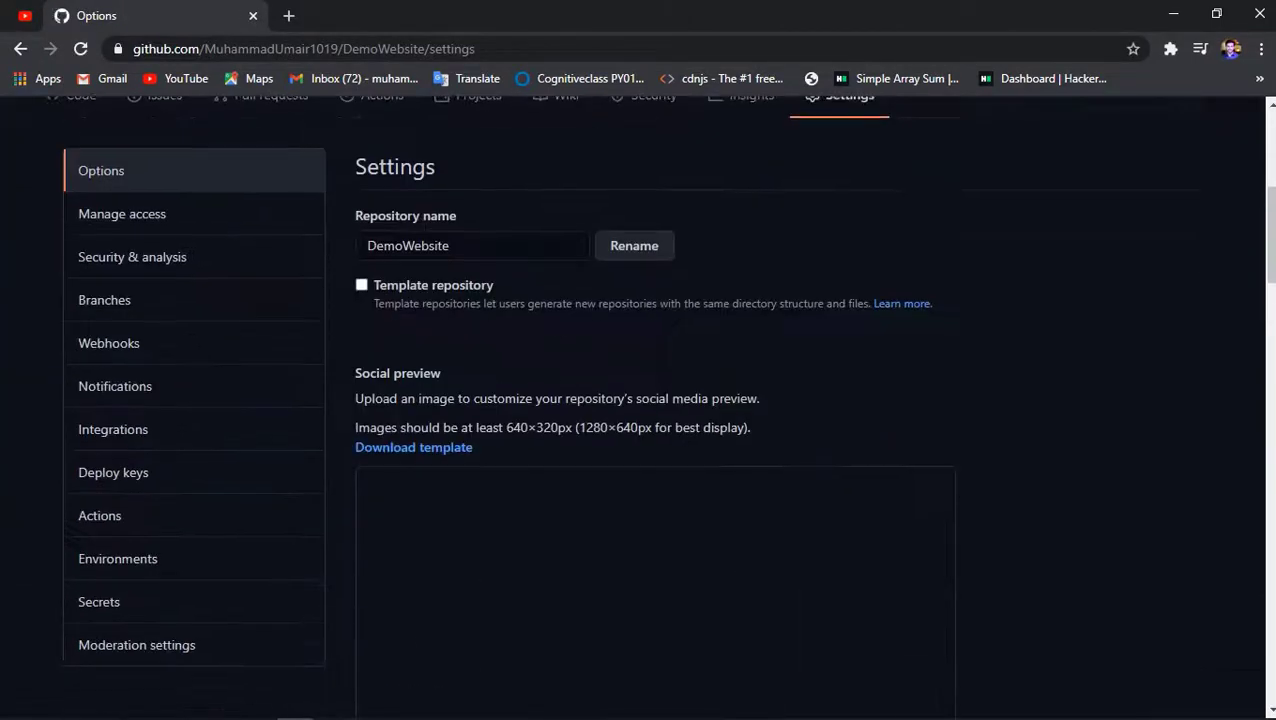
pyautogui.scroll(-15, 640, 400)
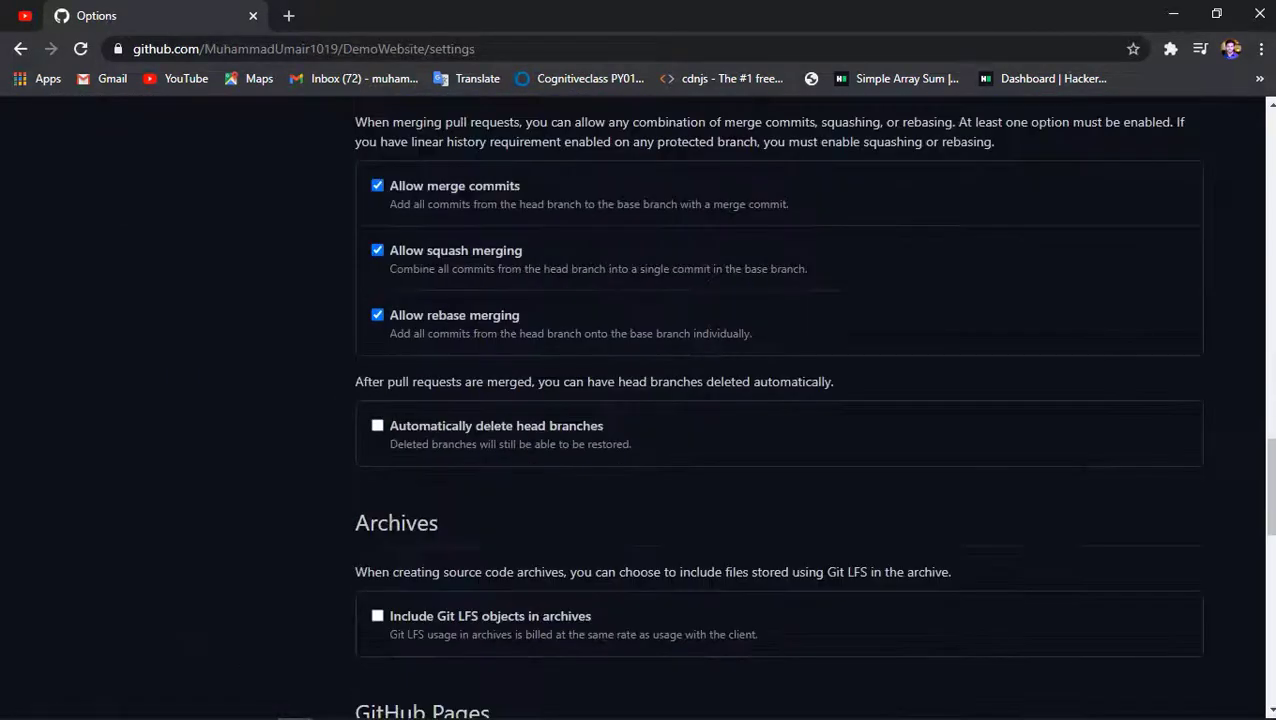
pyautogui.scroll(-3, 640, 400)
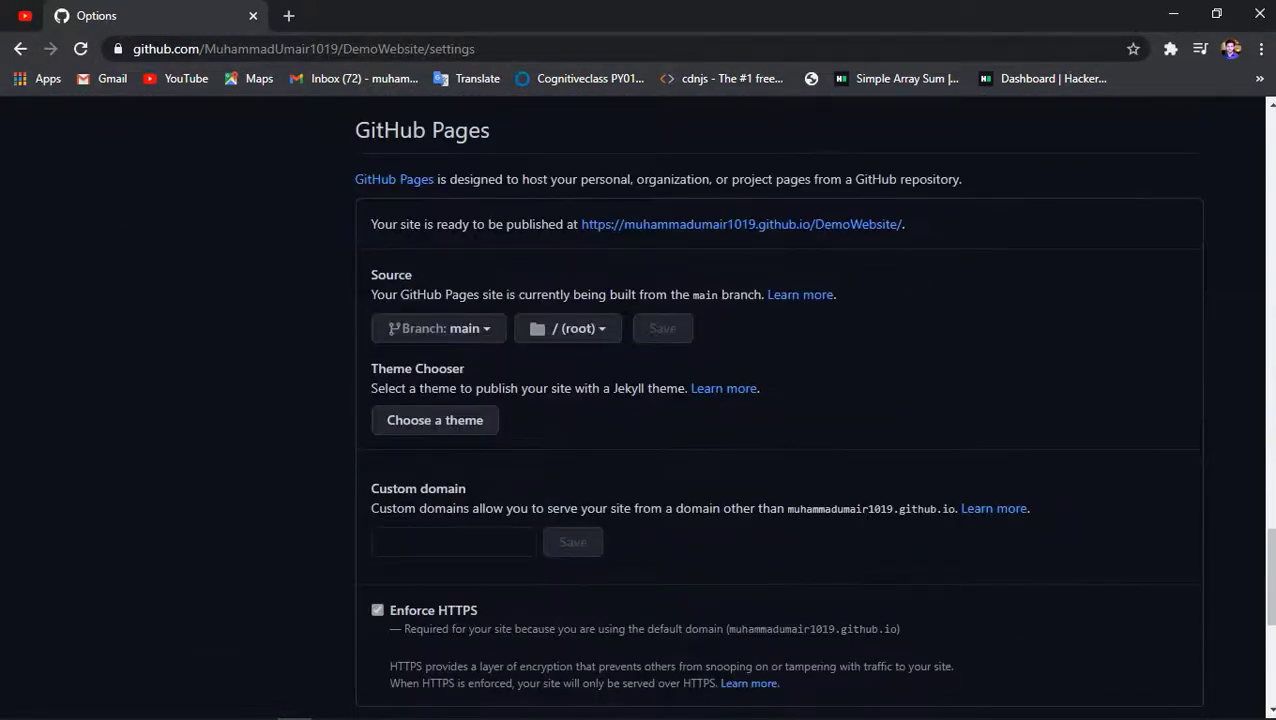
pyautogui.scroll(-1, 640, 400)
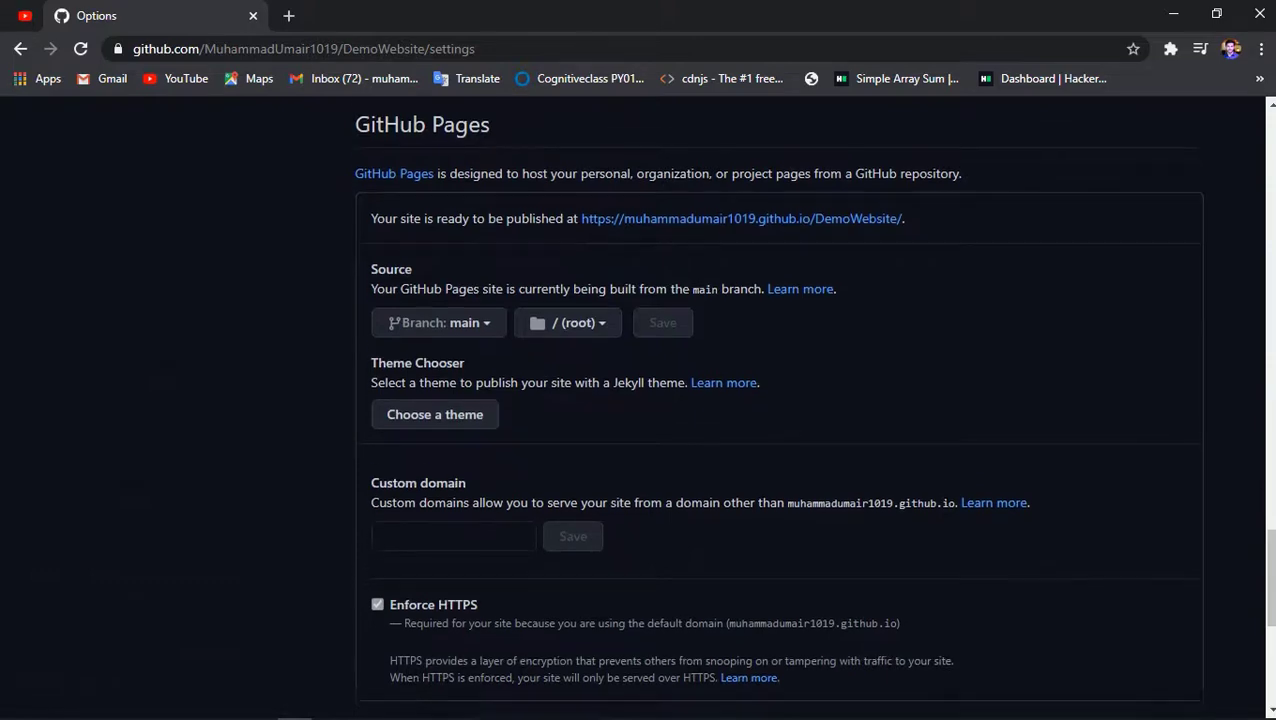
pyautogui.scroll(1, 640, 400)
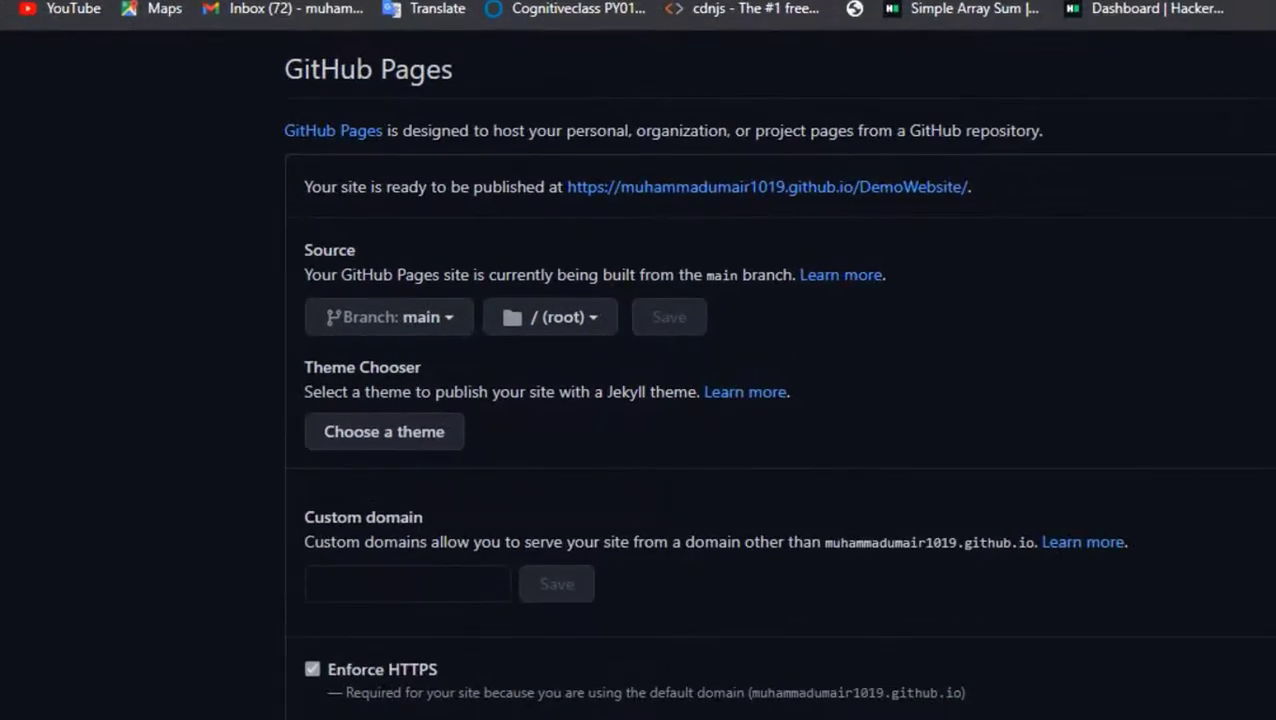
pyautogui.moveTo(305, 187); pyautogui.dragTo(972, 190)
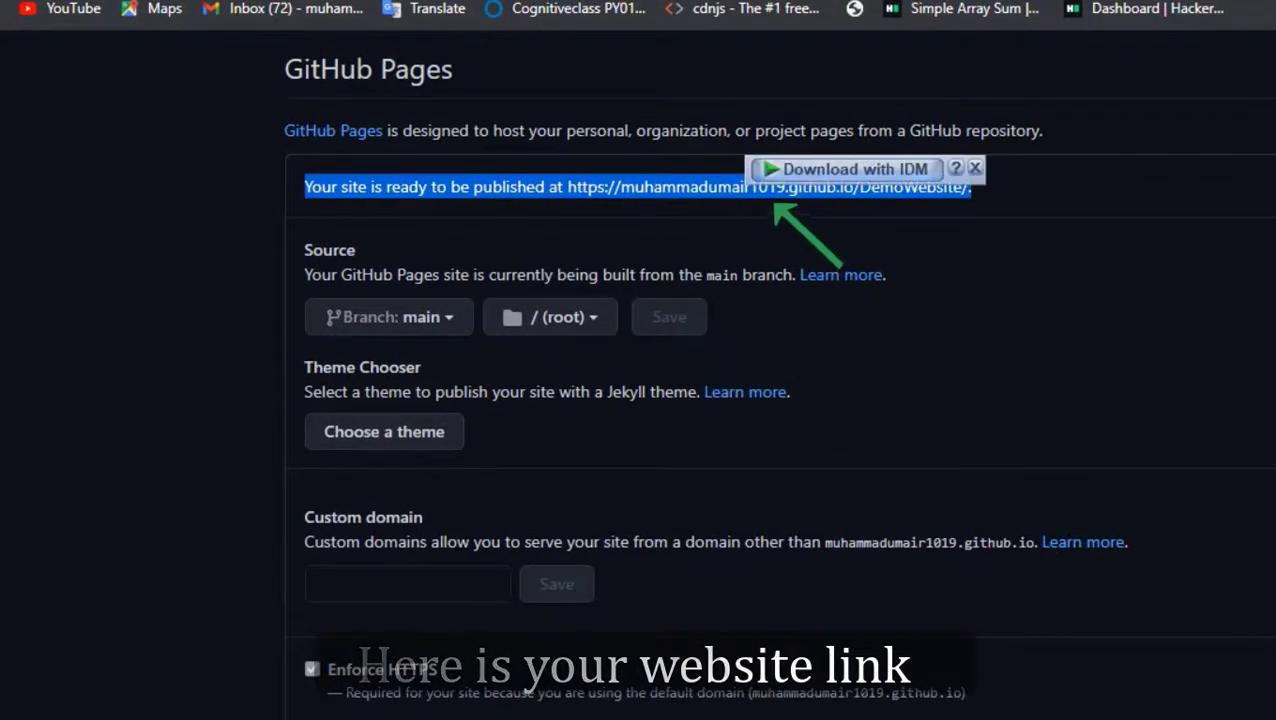
# Step: Examine the custom domain option in the GitHub Pages section without entering a domain
pyautogui.click(407, 584)
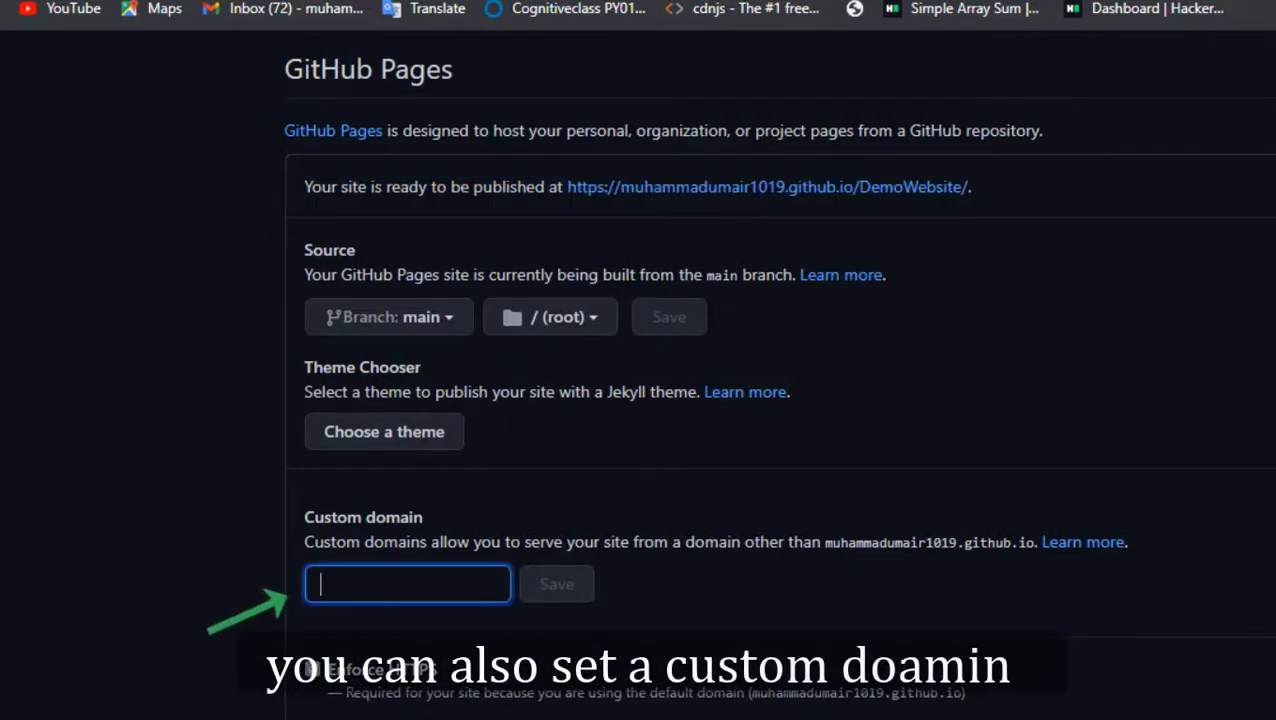
pyautogui.moveTo(304, 517); pyautogui.dragTo(422, 517)
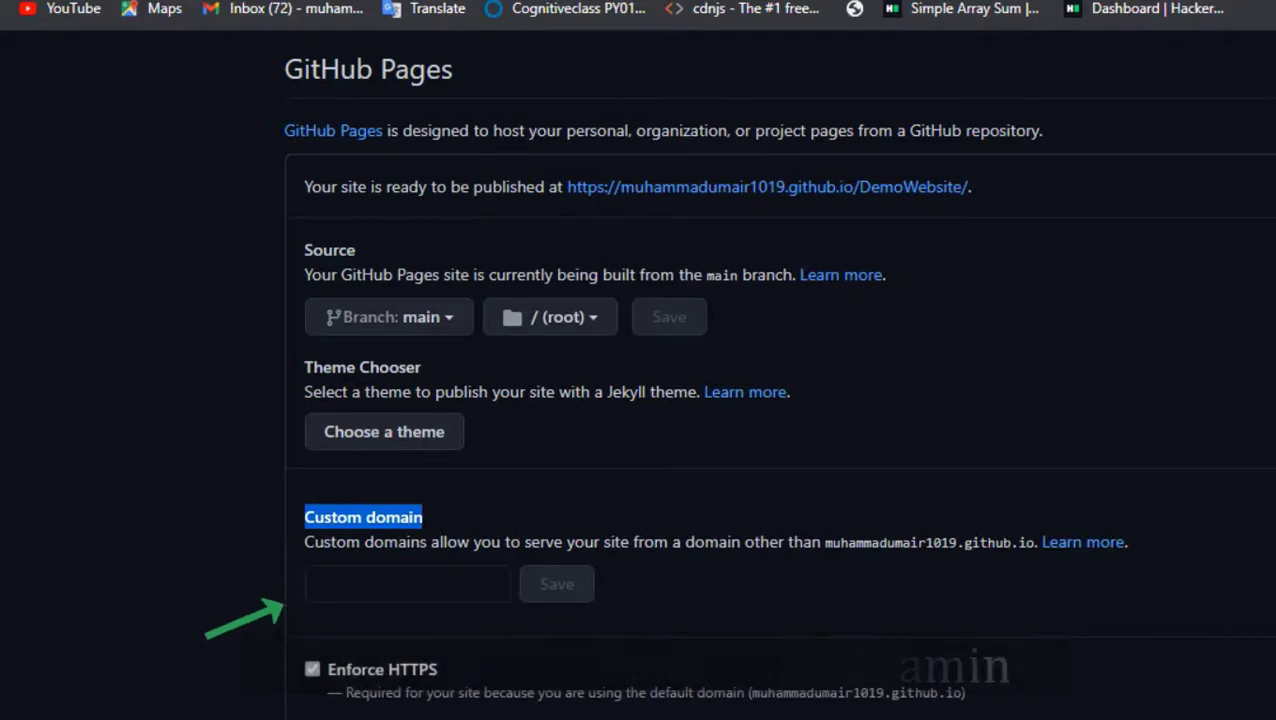
pyautogui.click(407, 584)
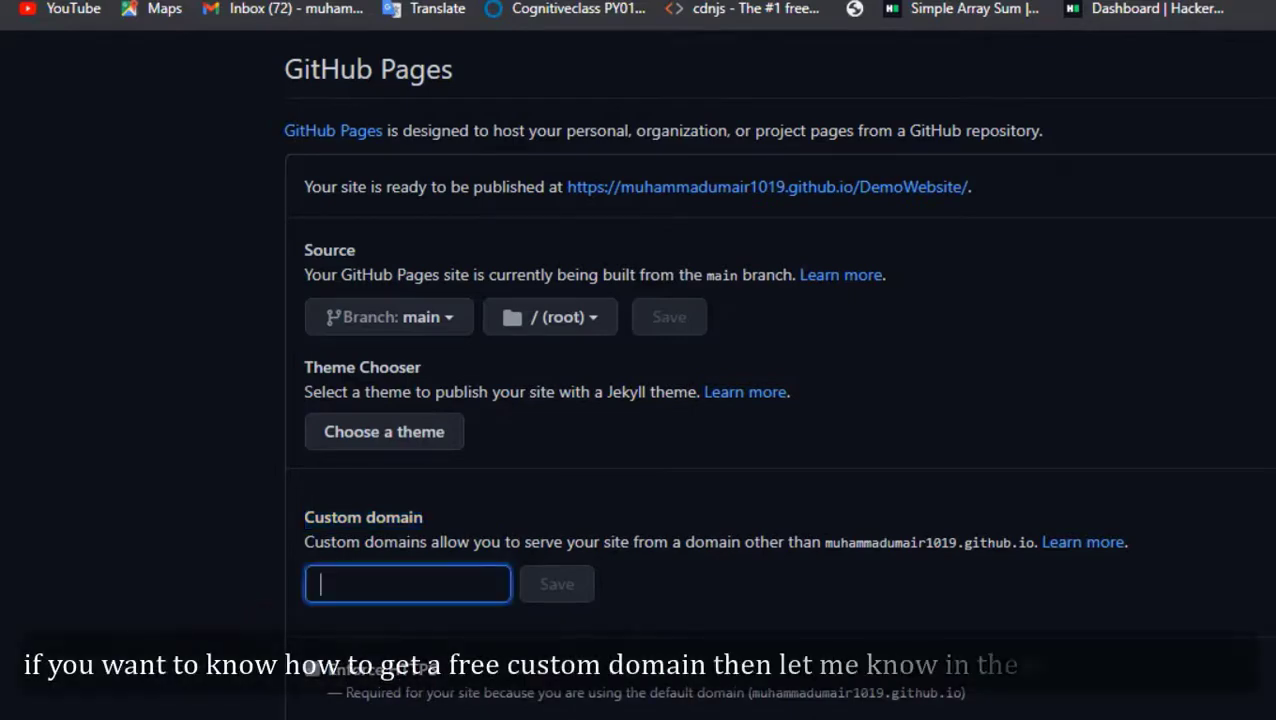
pyautogui.click(720, 590)
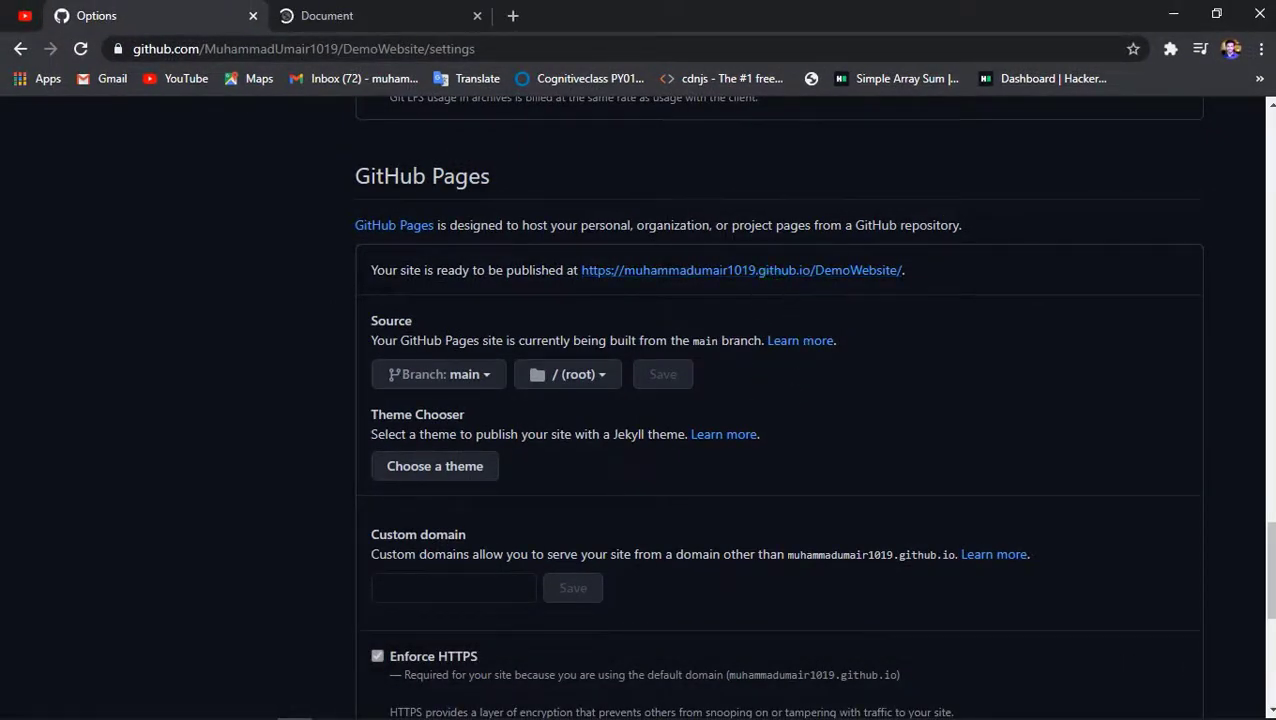
# Step: View the published DemoWebsite page and look through its sections down to the footer and back to the start
pyautogui.click(290, 16)
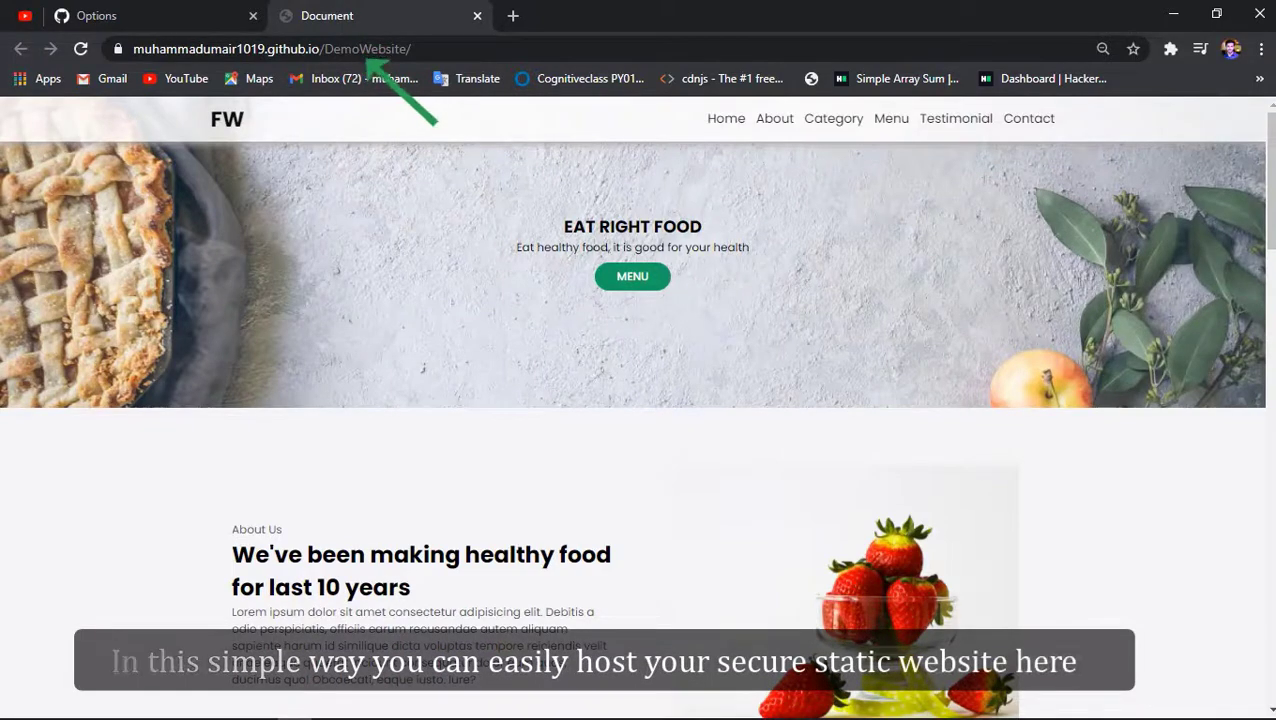
pyautogui.scroll(-5, 638, 400)
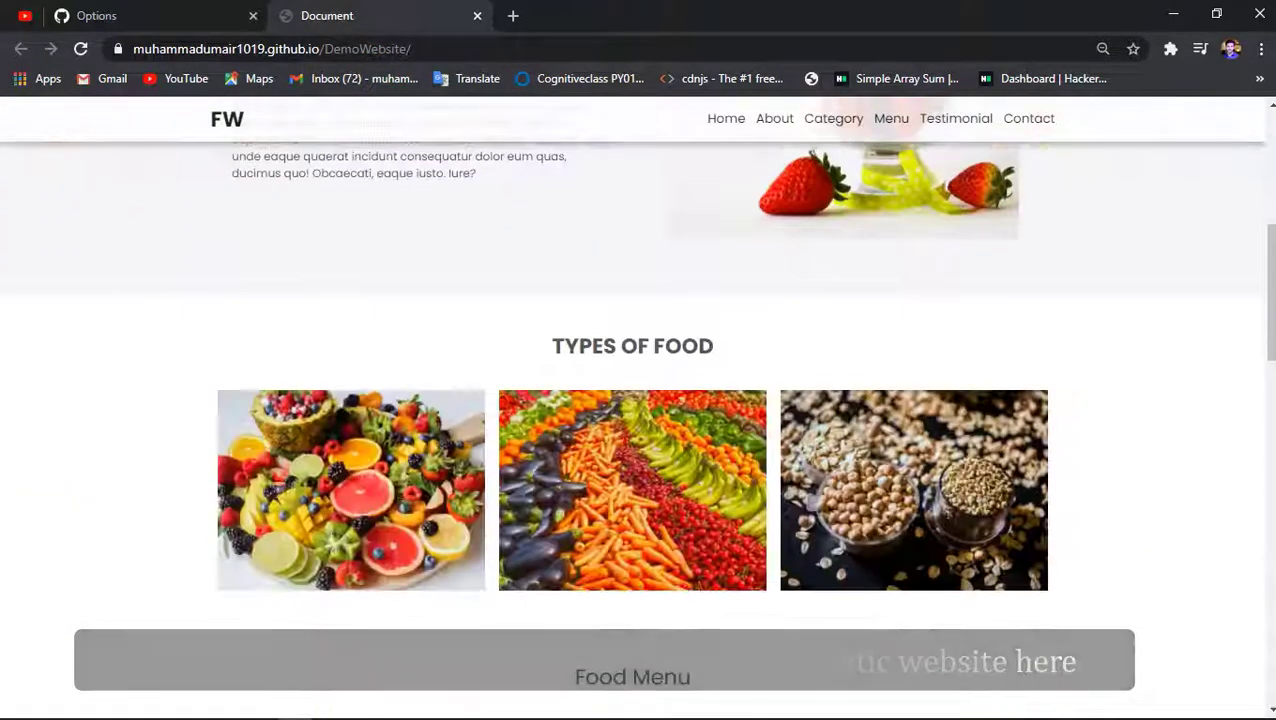
pyautogui.scroll(-1, 350, 380)
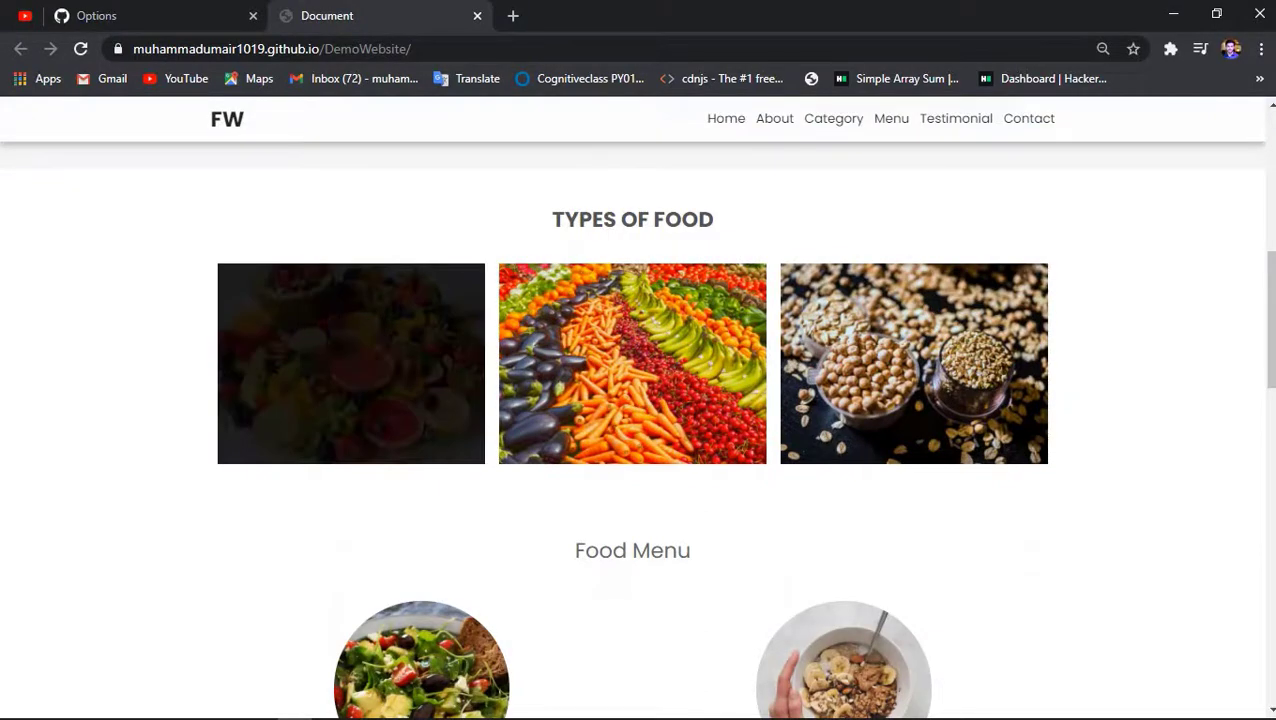
pyautogui.scroll(-2, 632, 360)
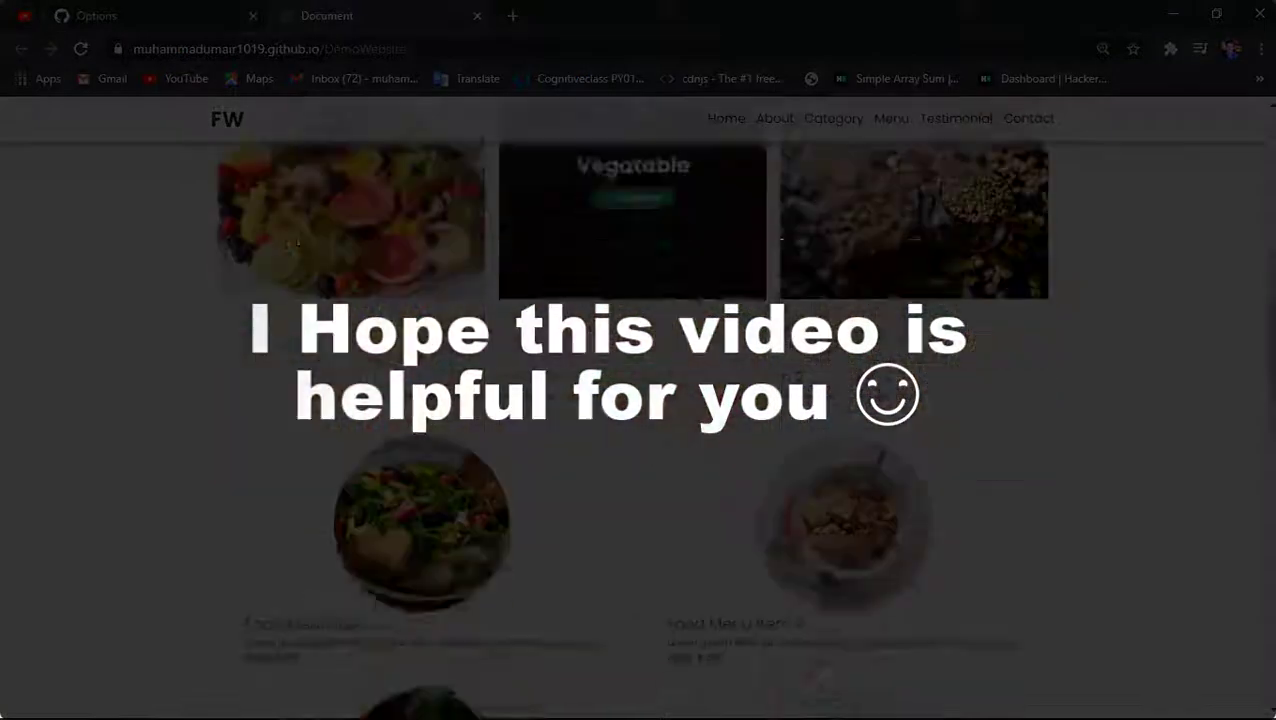
pyautogui.scroll(-12, 632, 400)
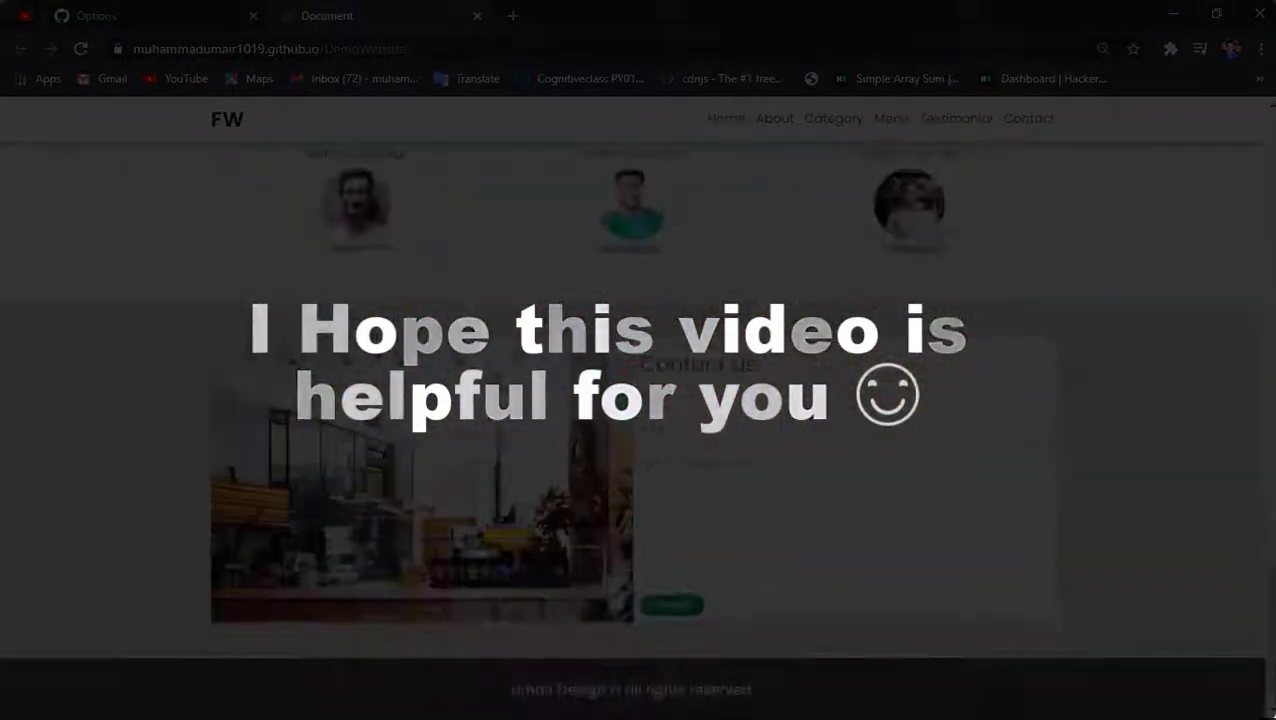
pyautogui.scroll(18, 632, 400)
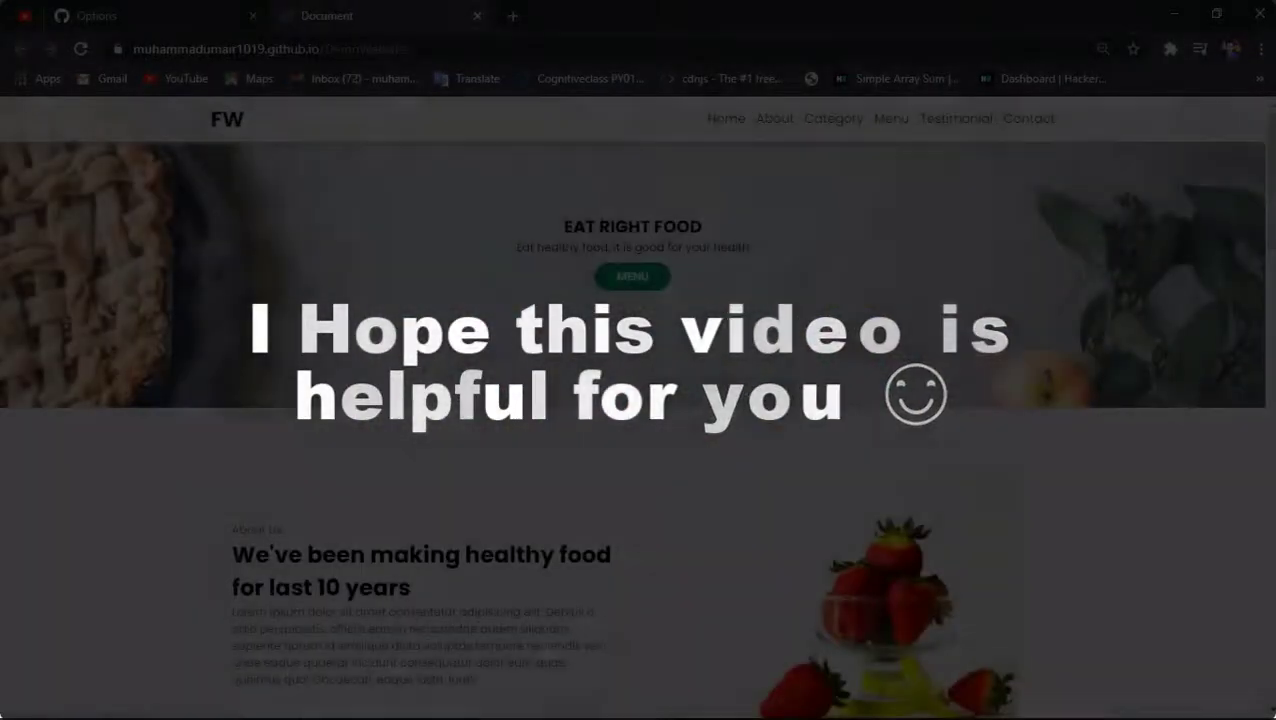